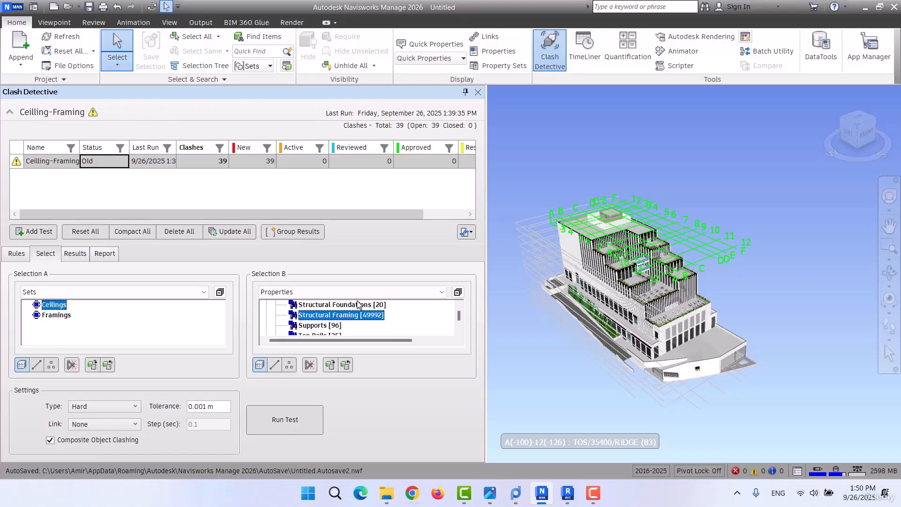
Set Selection B to the Framings selection set and keep Hard as the clash type.
{"action": "left_click", "coordinate": [311, 292]}
{"action": "left_click", "coordinate": [284, 332]}
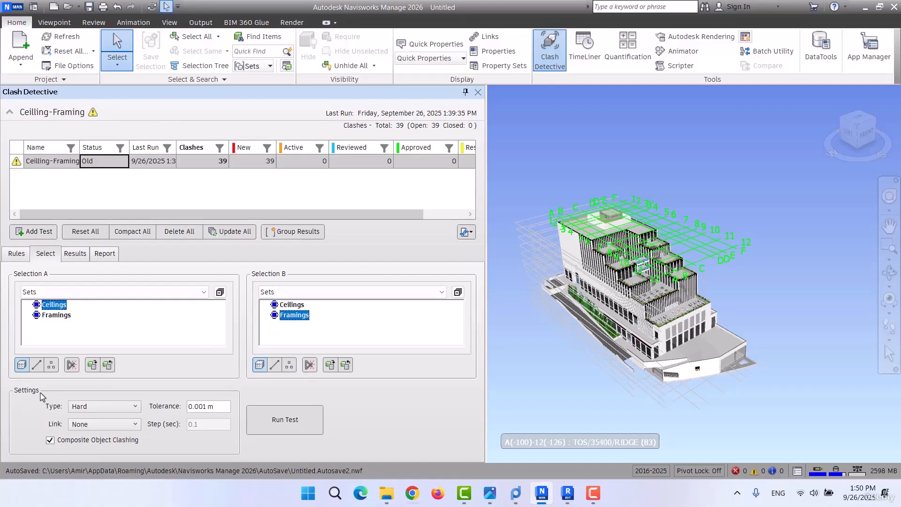
{"action": "left_click", "coordinate": [81, 408]}
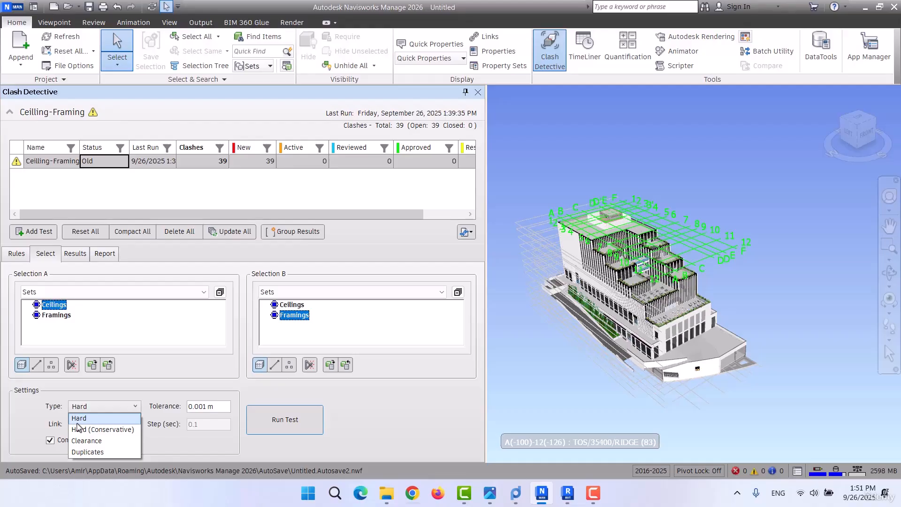
{"action": "left_click", "coordinate": [89, 423]}
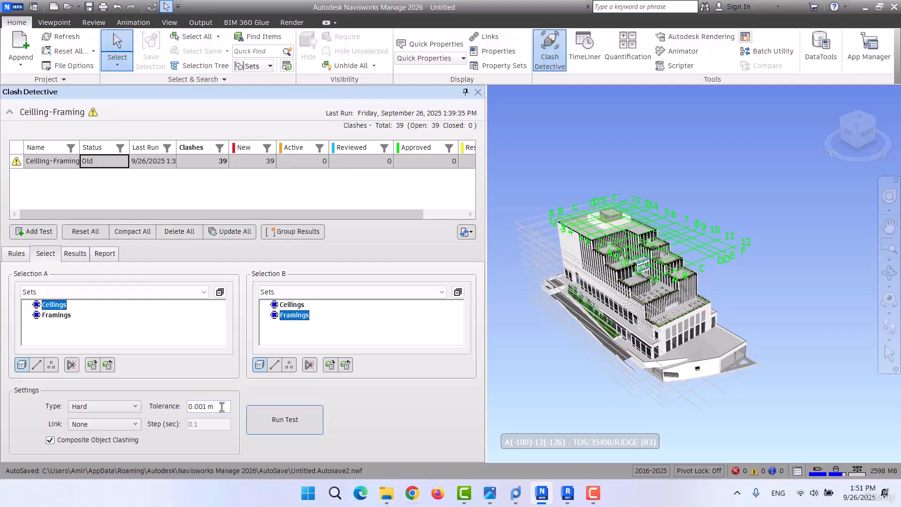
Try the Clearance clash type for the Ceilling-Framing test, followed by the Duplicates type.
{"action": "left_click_drag", "start_coordinate": [222, 407], "coordinate": [175, 419]}
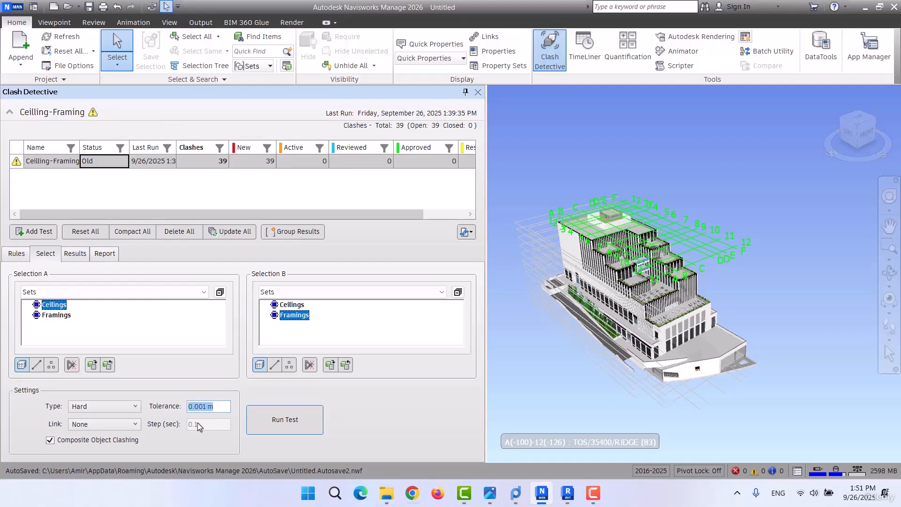
{"action": "left_click", "coordinate": [129, 410]}
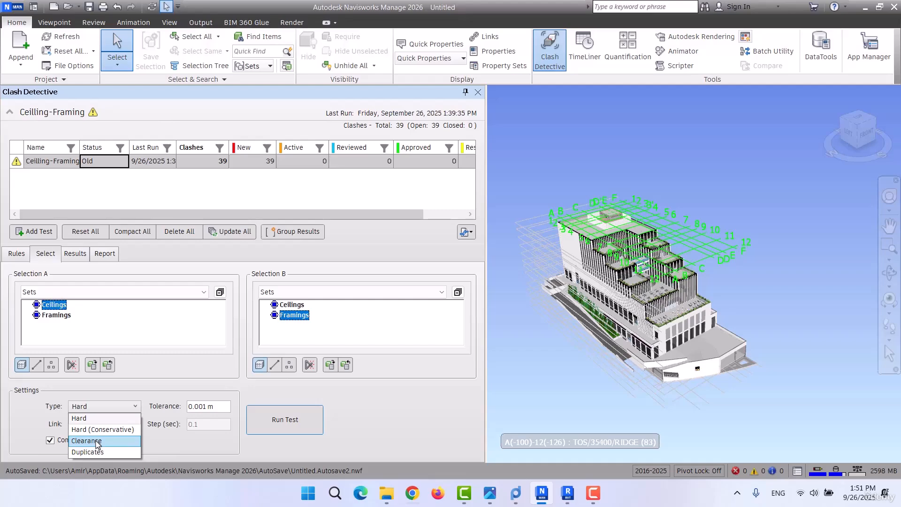
{"action": "left_click", "coordinate": [97, 442]}
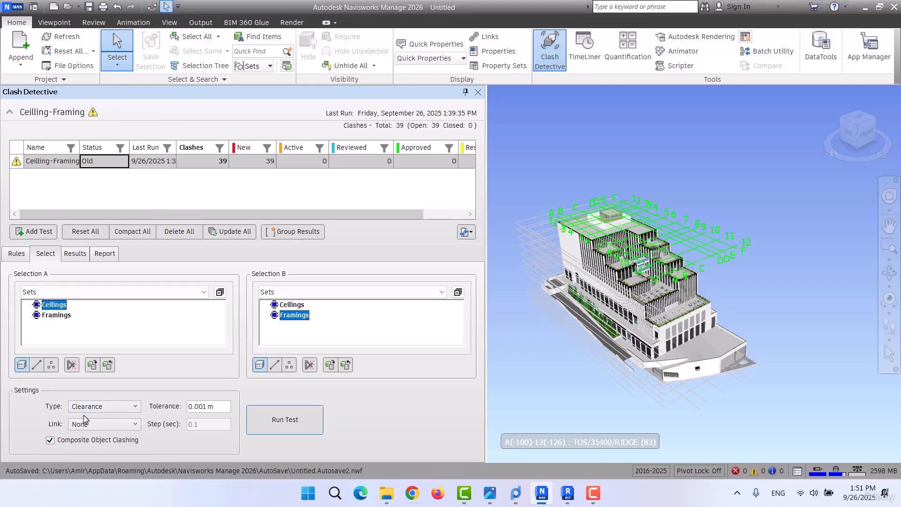
{"action": "key", "text": "Tab"}
{"action": "left_click", "coordinate": [85, 407]}
{"action": "left_click", "coordinate": [99, 453]}
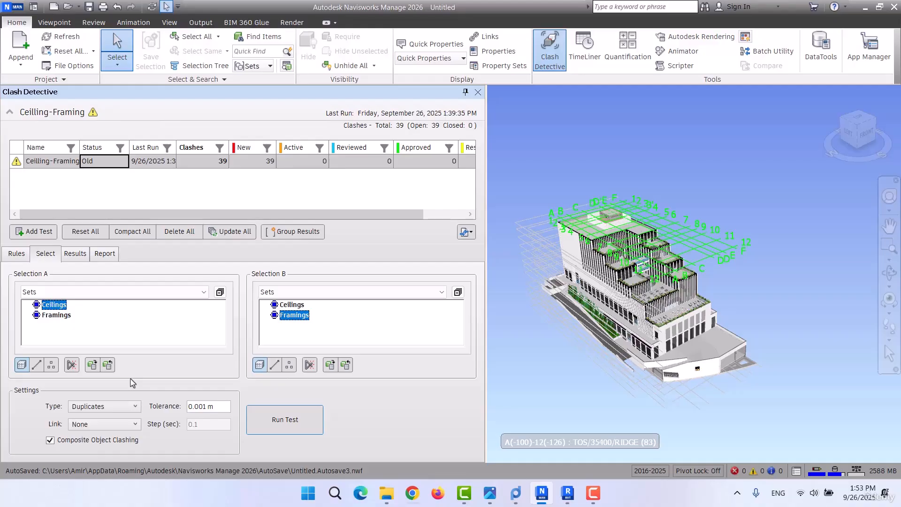
{"action": "left_click", "coordinate": [116, 405]}
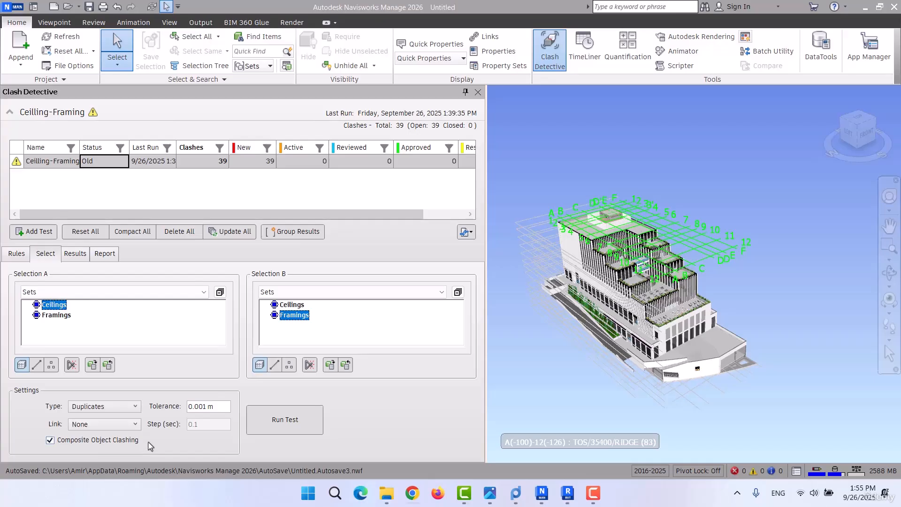
Set the clash type to Hard with a tolerance of 0.05 and run the Ceilling-Framing test.
{"action": "left_click_drag", "start_coordinate": [217, 408], "coordinate": [183, 411]}
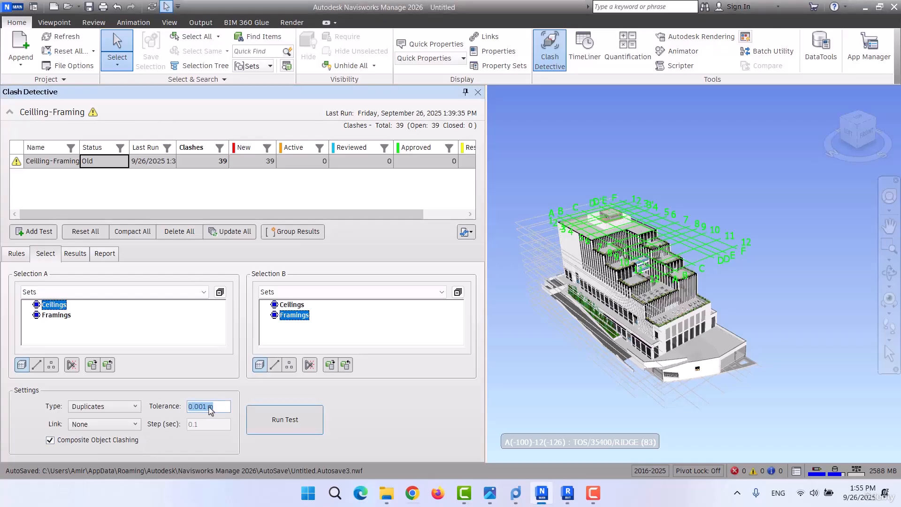
{"action": "type", "text": "0.05"}
{"action": "left_click", "coordinate": [120, 406]}
{"action": "left_click", "coordinate": [104, 416]}
{"action": "left_click_drag", "start_coordinate": [205, 410], "coordinate": [150, 419]}
{"action": "type", "text": "05"}
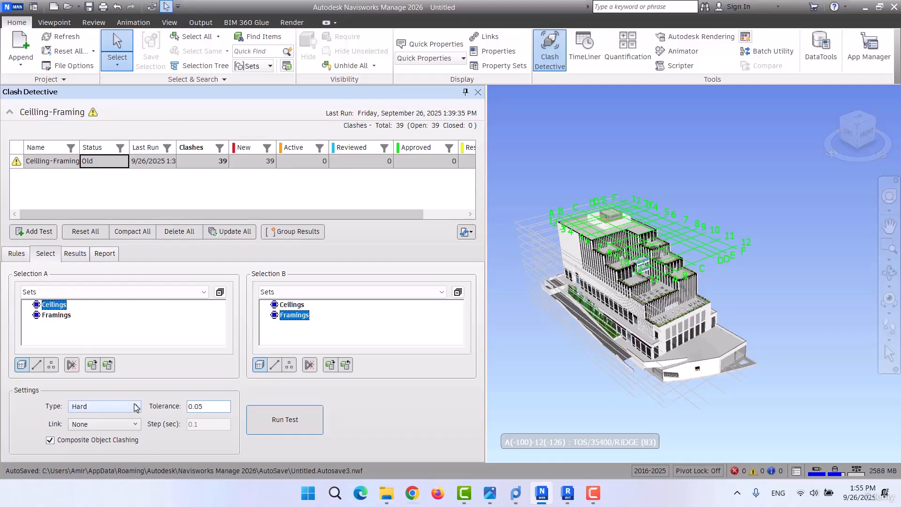
{"action": "left_click", "coordinate": [281, 421]}
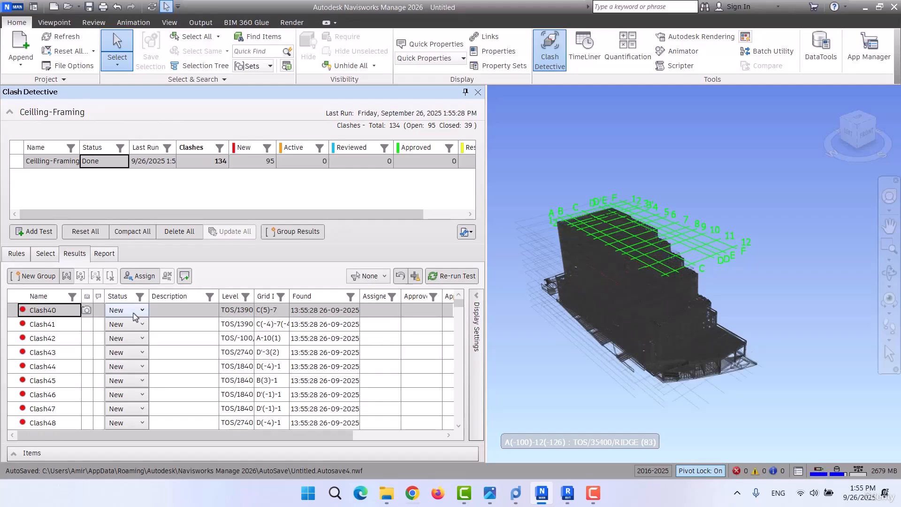
Look through the full list of clash results and inspect Clash41 and Clash42 in the model.
{"action": "scroll", "coordinate": [77, 372], "scroll_direction": "down", "scroll_amount": 3}
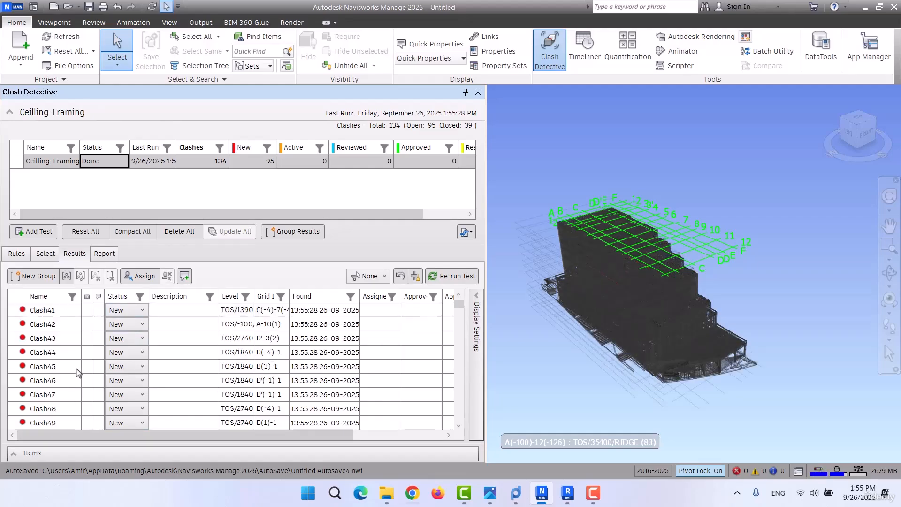
{"action": "scroll", "coordinate": [78, 373], "scroll_direction": "down", "scroll_amount": 5}
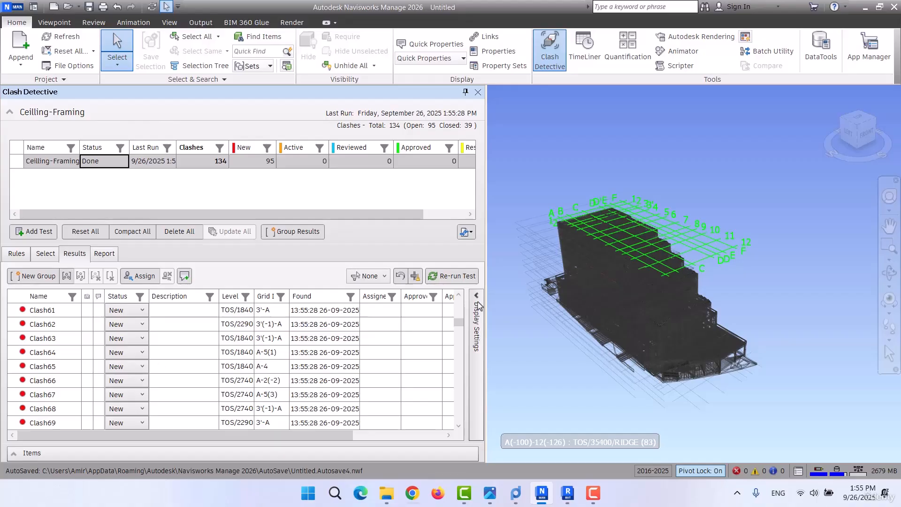
{"action": "left_click_drag", "start_coordinate": [460, 324], "coordinate": [458, 418]}
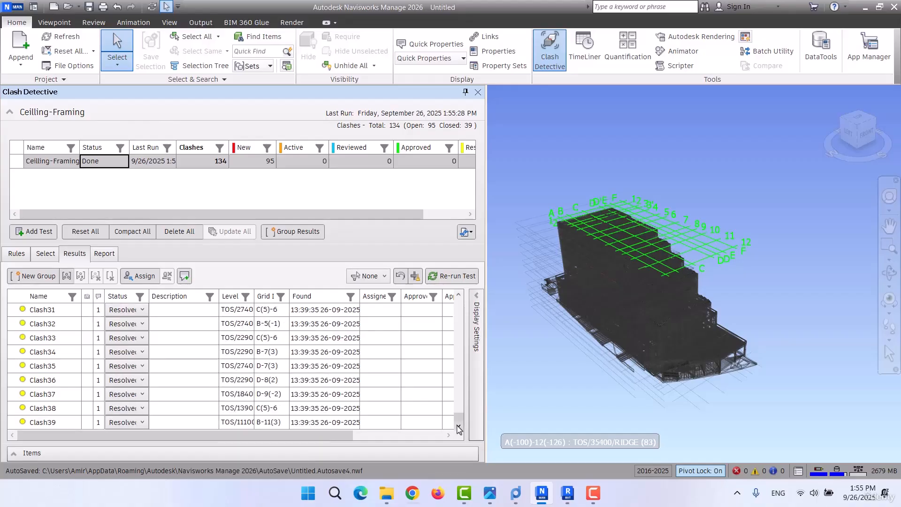
{"action": "left_click_drag", "start_coordinate": [460, 419], "coordinate": [463, 291]}
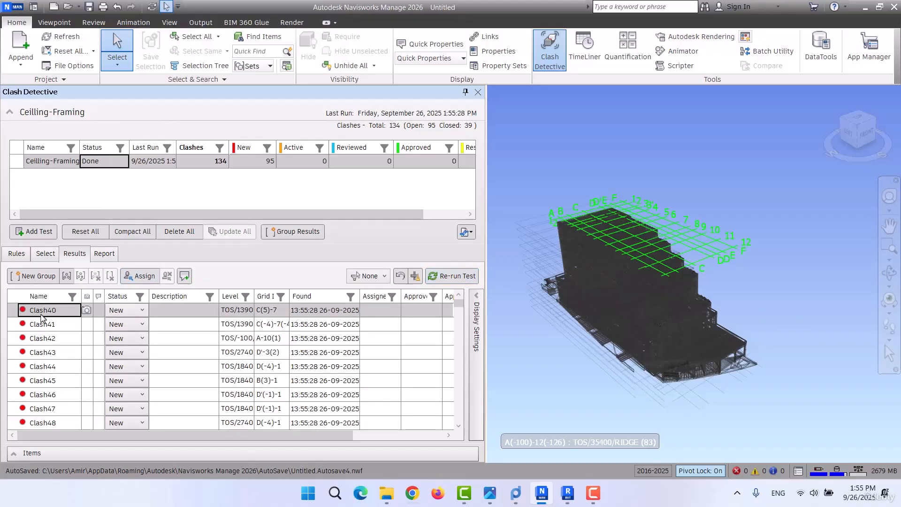
{"action": "left_click", "coordinate": [182, 328]}
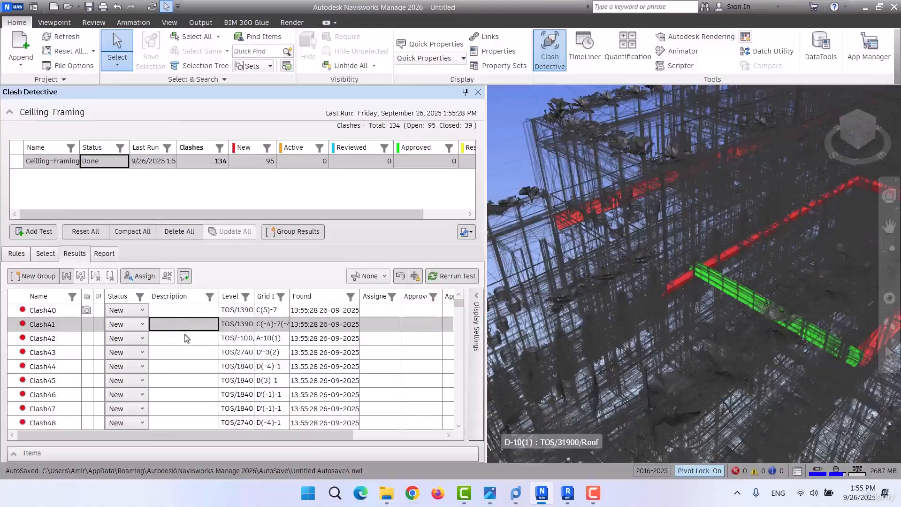
{"action": "left_click", "coordinate": [186, 342]}
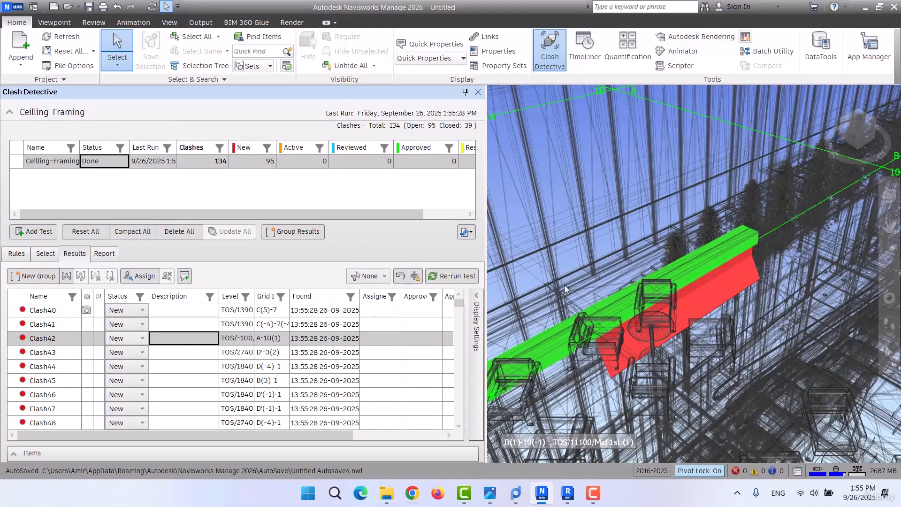
{"action": "mouse_move", "coordinate": [689, 360]}
{"action": "middle_mouse_down", "text": "shift"}
{"action": "mouse_move", "coordinate": [722, 323]}
{"action": "mouse_move", "coordinate": [683, 305]}
{"action": "mouse_move", "coordinate": [683, 335]}
{"action": "mouse_move", "coordinate": [738, 282]}
{"action": "mouse_move", "coordinate": [643, 326]}
{"action": "mouse_move", "coordinate": [683, 331]}
{"action": "mouse_move", "coordinate": [746, 287]}
{"action": "mouse_move", "coordinate": [679, 293]}
{"action": "middle_mouse_up", "text": "shift"}
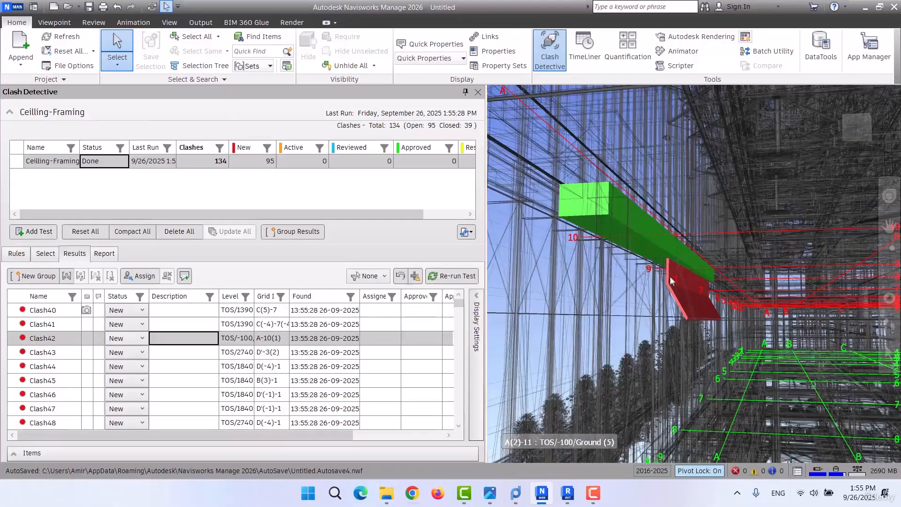
{"action": "mouse_move", "coordinate": [684, 359]}
{"action": "middle_mouse_down", "text": "shift"}
{"action": "mouse_move", "coordinate": [825, 343]}
{"action": "mouse_move", "coordinate": [804, 302]}
{"action": "mouse_move", "coordinate": [732, 342]}
{"action": "mouse_move", "coordinate": [831, 357]}
{"action": "mouse_move", "coordinate": [742, 371]}
{"action": "middle_mouse_up", "text": "shift"}
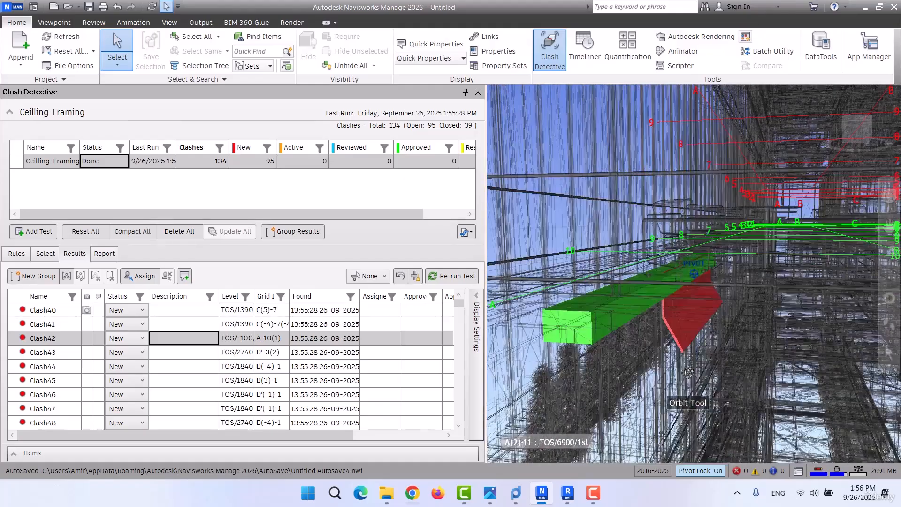
Inspect Clash43 and Clash44 in the model, examining where the ceiling and framing elements meet.
{"action": "left_click", "coordinate": [185, 356]}
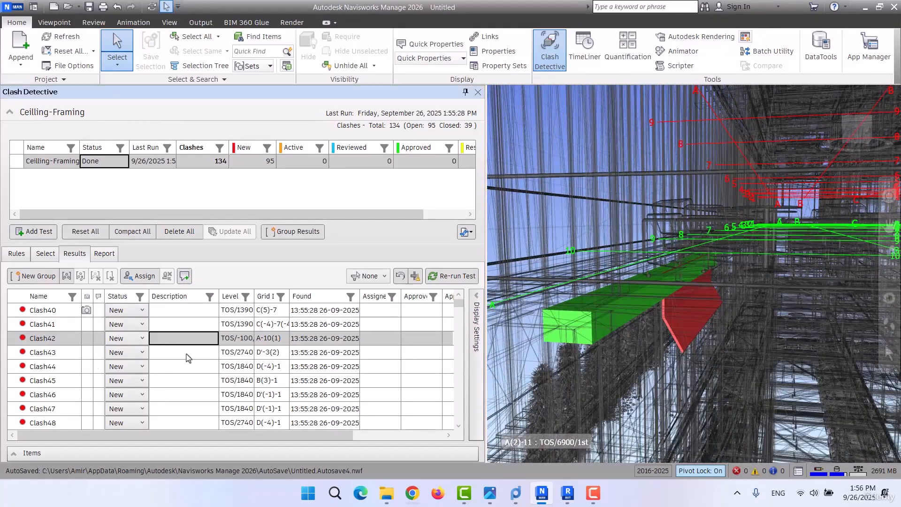
{"action": "middle_click_drag", "start_coordinate": [741, 257], "coordinate": [778, 333], "text": "shift"}
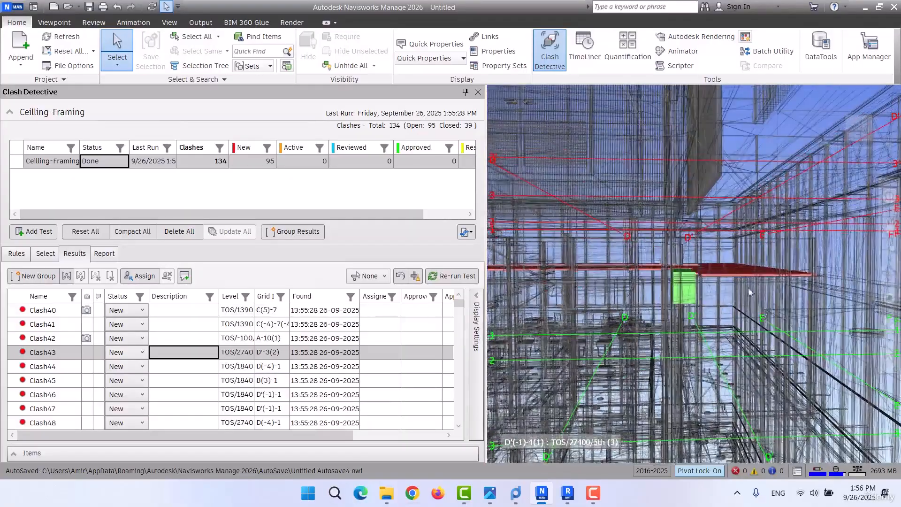
{"action": "scroll", "coordinate": [717, 275], "scroll_direction": "up", "scroll_amount": 5}
{"action": "middle_click_drag", "start_coordinate": [717, 275], "coordinate": [778, 354], "text": "shift"}
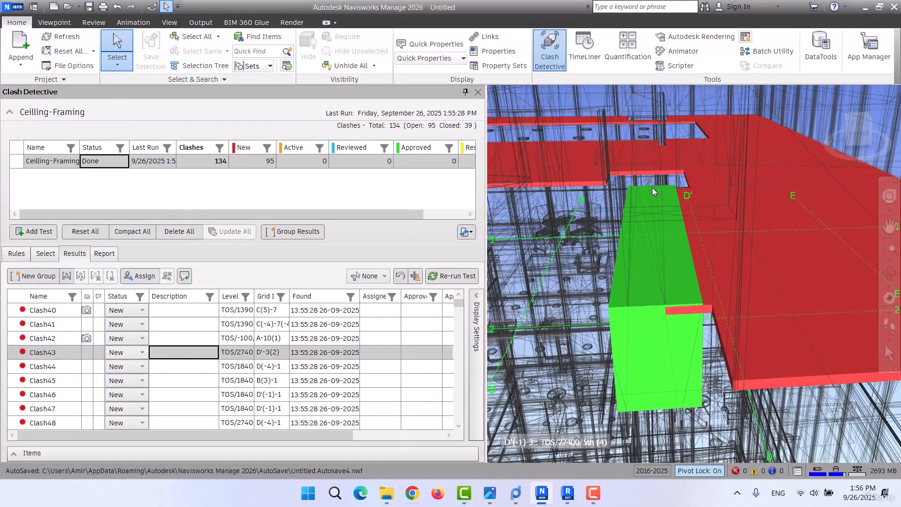
{"action": "scroll", "coordinate": [681, 306], "scroll_direction": "down", "scroll_amount": 6}
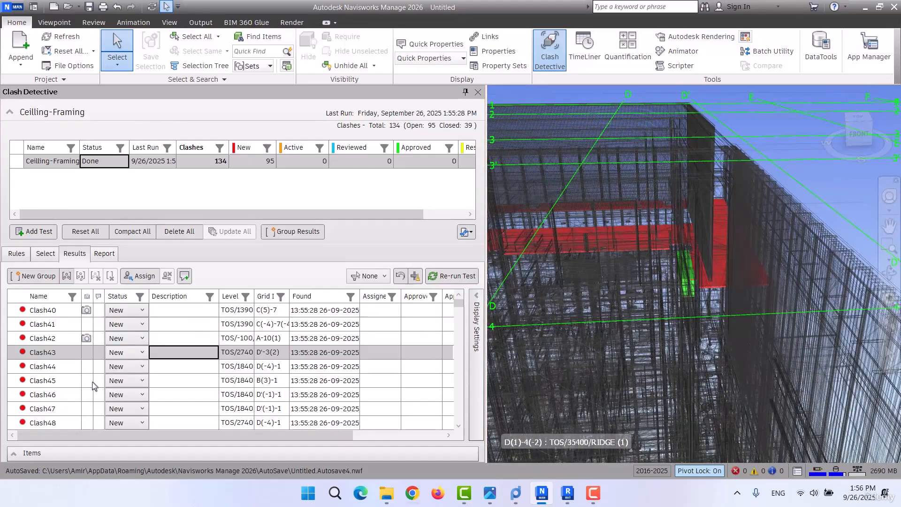
{"action": "left_click", "coordinate": [52, 367]}
{"action": "mouse_move", "coordinate": [779, 287]}
{"action": "middle_mouse_down", "text": "shift"}
{"action": "mouse_move", "coordinate": [751, 357]}
{"action": "mouse_move", "coordinate": [634, 356]}
{"action": "mouse_move", "coordinate": [800, 352]}
{"action": "middle_mouse_up", "text": "shift"}
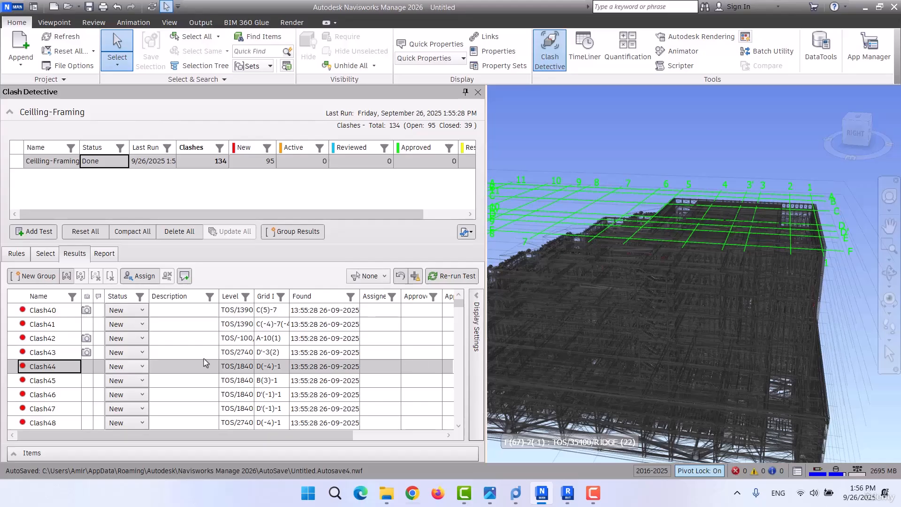
Widen the Level column of the clash results and keep Clash44's status as New.
{"action": "scroll", "coordinate": [204, 365], "scroll_direction": "down", "scroll_amount": 1}
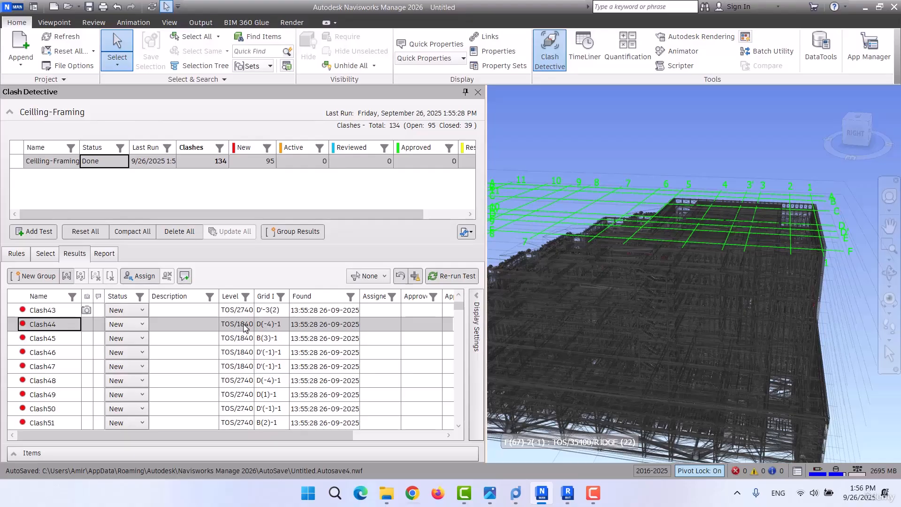
{"action": "left_click_drag", "start_coordinate": [253, 297], "coordinate": [309, 296]}
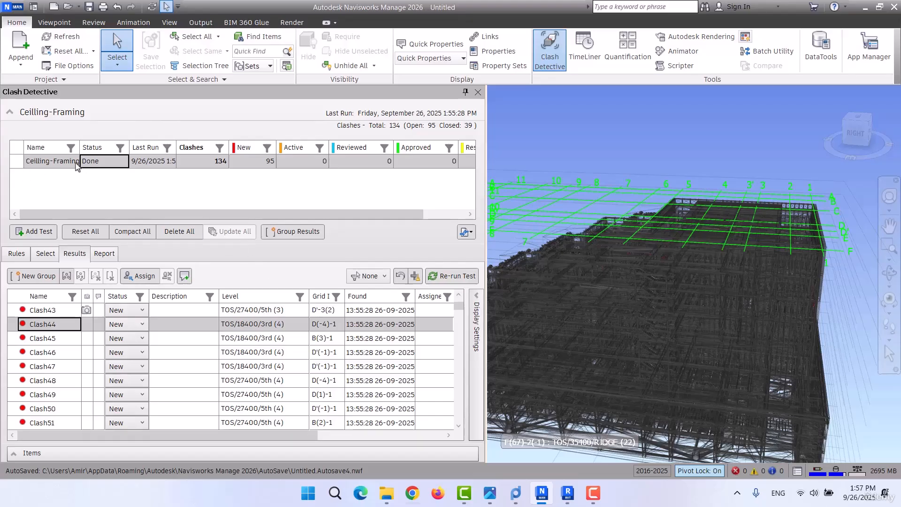
{"action": "left_click", "coordinate": [142, 325]}
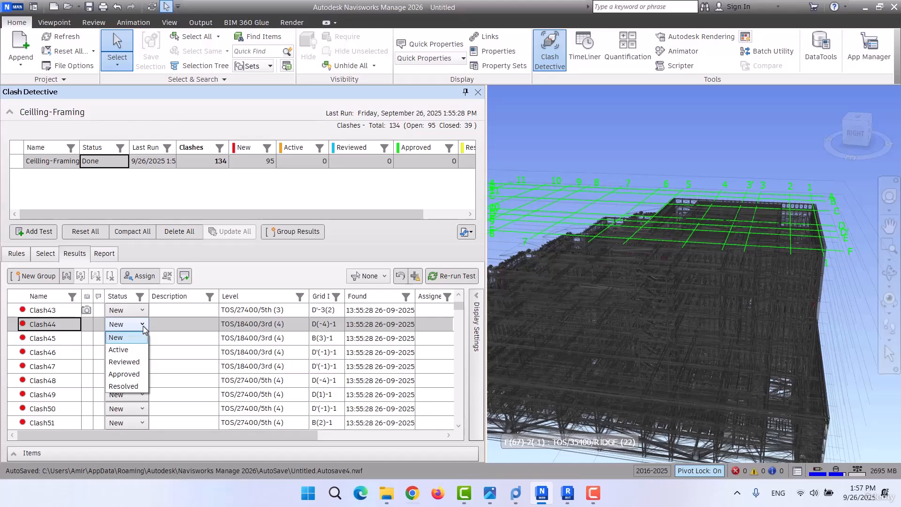
{"action": "left_click", "coordinate": [120, 338]}
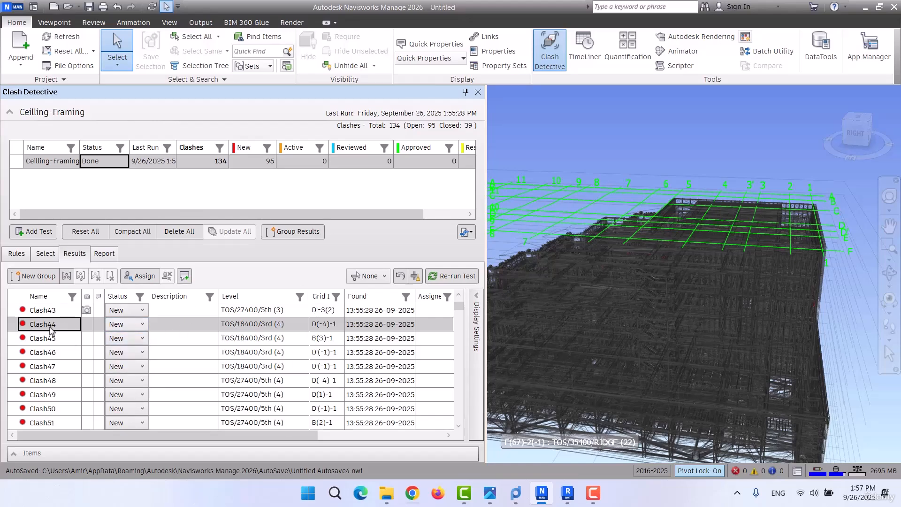
{"action": "left_click", "coordinate": [133, 326]}
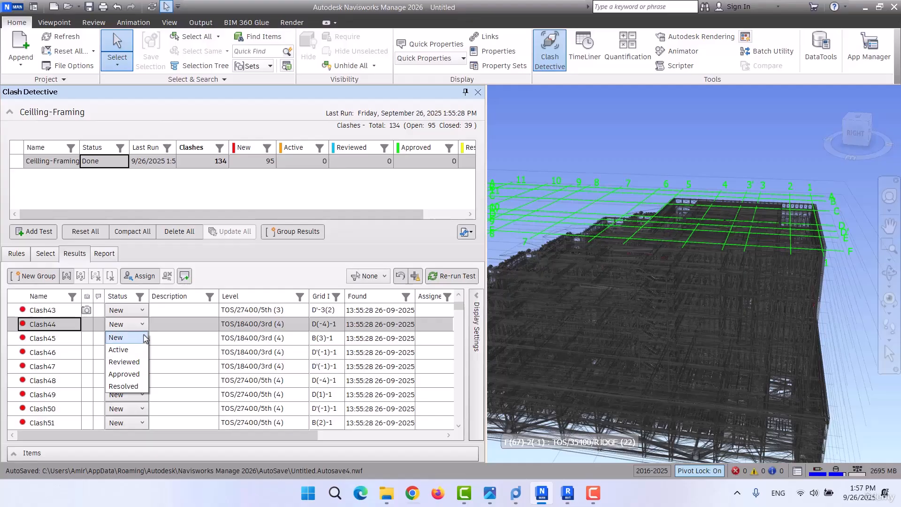
{"action": "left_click", "coordinate": [145, 333]}
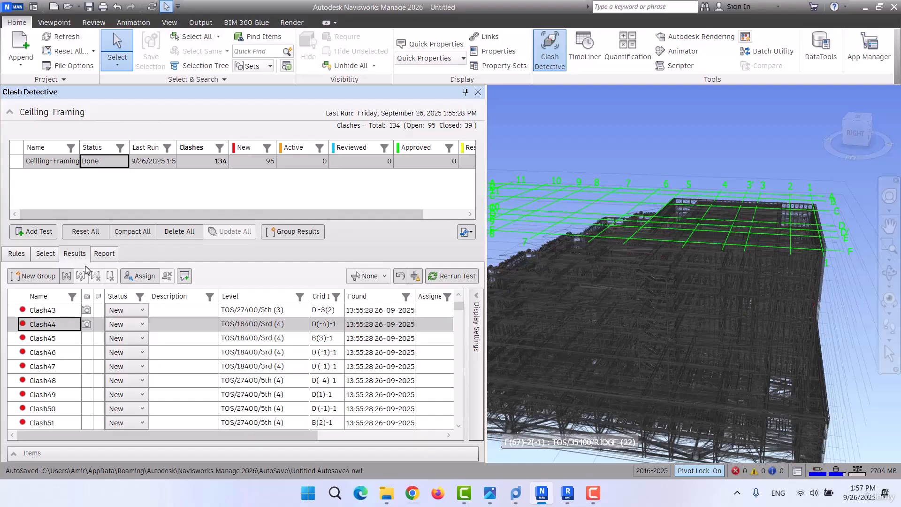
Assign the Framings selection set to Selection B again, keep the Hard type, and return to the clash results.
{"action": "left_click", "coordinate": [46, 253]}
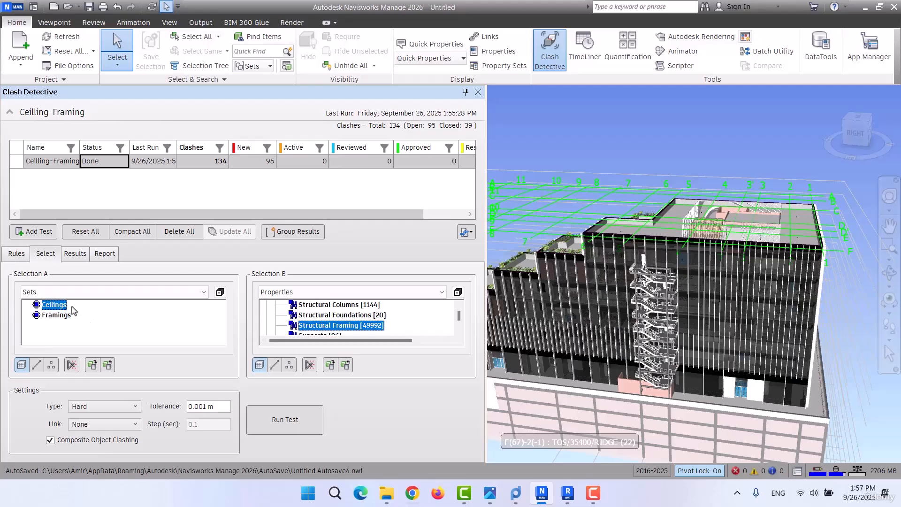
{"action": "left_click", "coordinate": [349, 292]}
{"action": "left_click", "coordinate": [291, 331]}
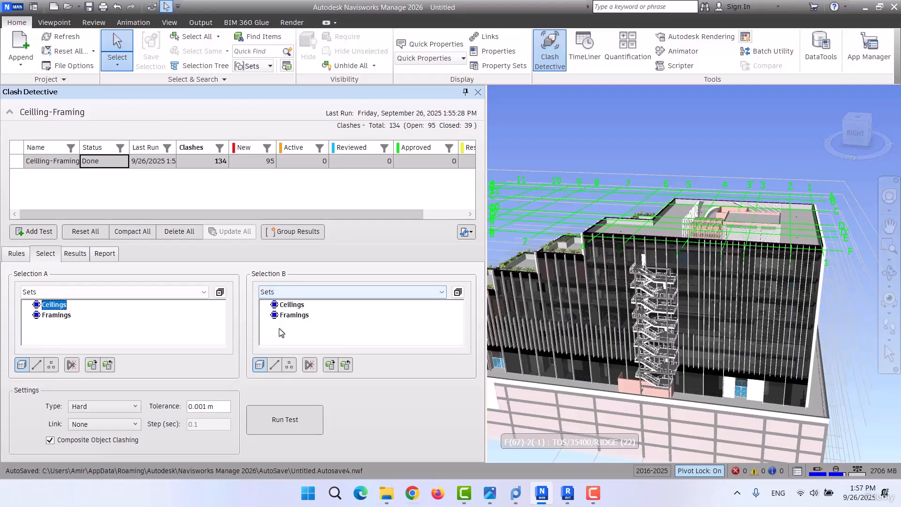
{"action": "left_click", "coordinate": [294, 315]}
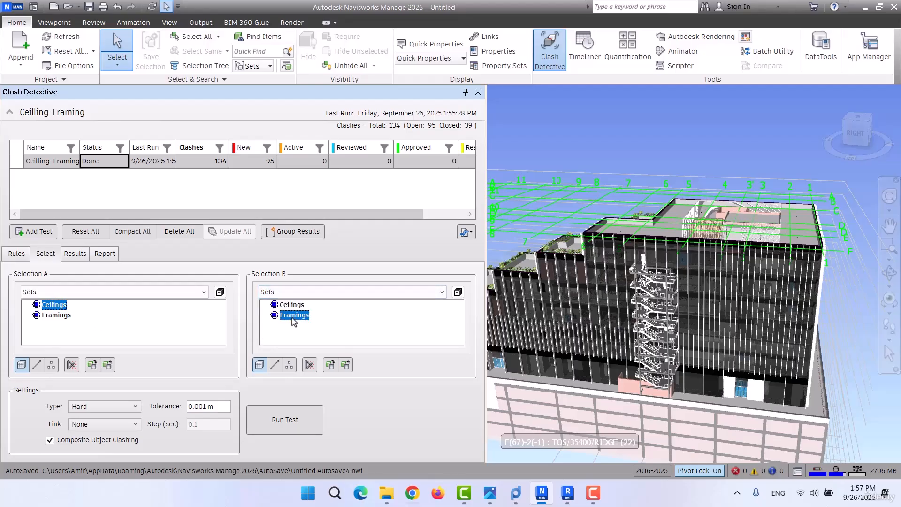
{"action": "left_click", "coordinate": [120, 412]}
{"action": "left_click", "coordinate": [97, 407]}
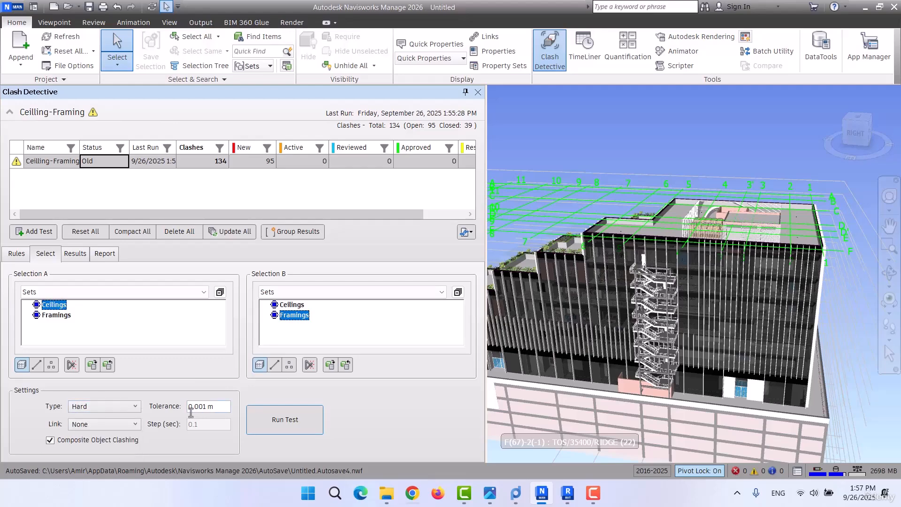
{"action": "left_click", "coordinate": [75, 254]}
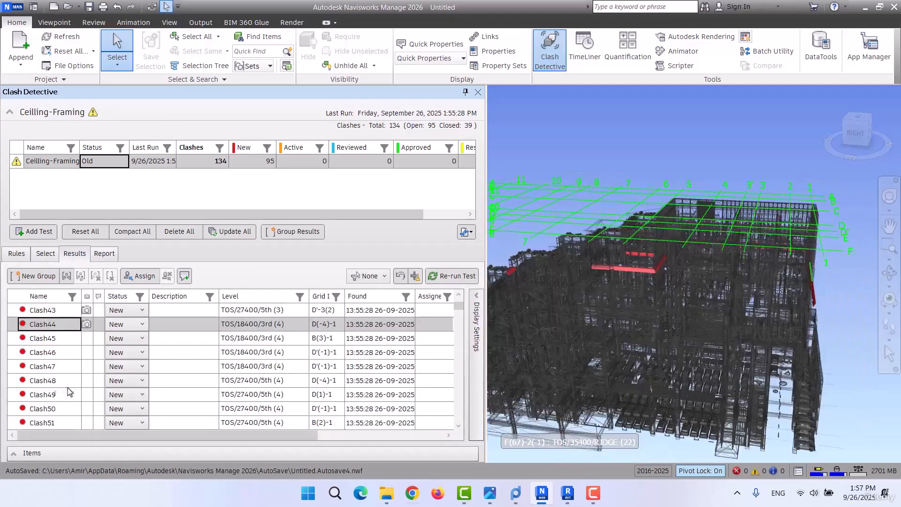
Look at the Assign To and Notes fields for assigning a clash, and close the dialog without assigning anyone.
{"action": "scroll", "coordinate": [211, 394], "scroll_direction": "down", "scroll_amount": 5}
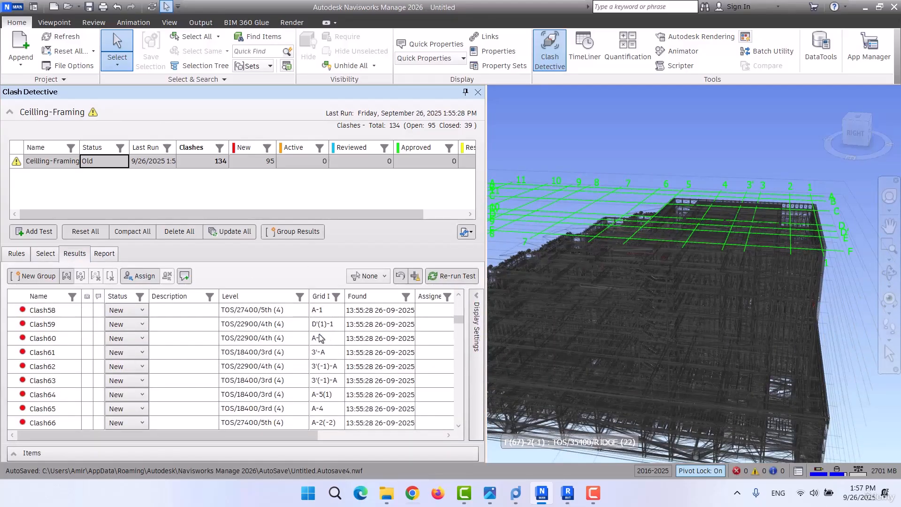
{"action": "left_click", "coordinate": [154, 279]}
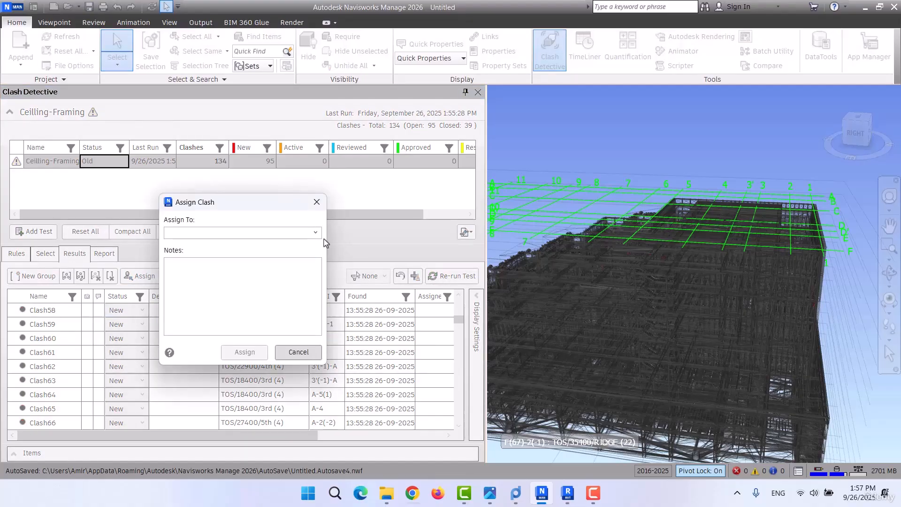
{"action": "left_click", "coordinate": [317, 201]}
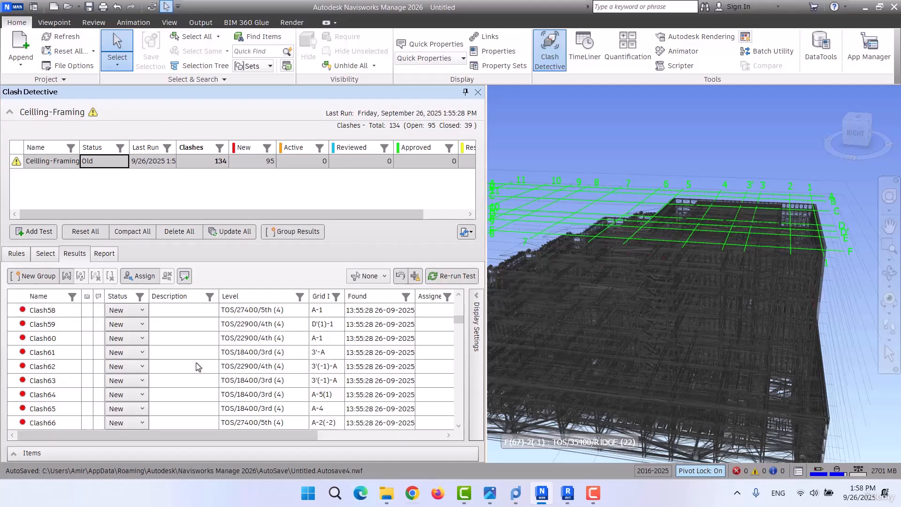
Inspect Clash59, Clash60 and Clash62 in the model and expand the display settings of the clash results.
{"action": "left_click", "coordinate": [32, 326]}
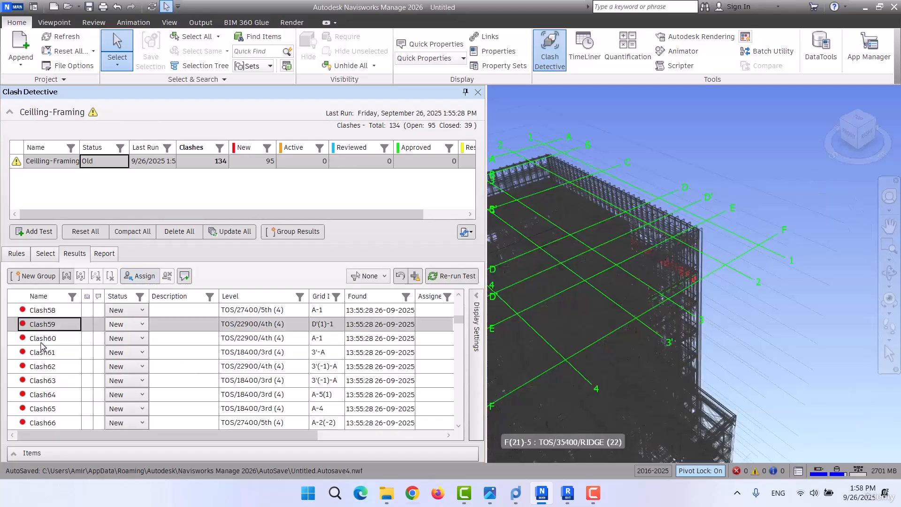
{"action": "left_click", "coordinate": [38, 338]}
{"action": "left_click", "coordinate": [45, 368]}
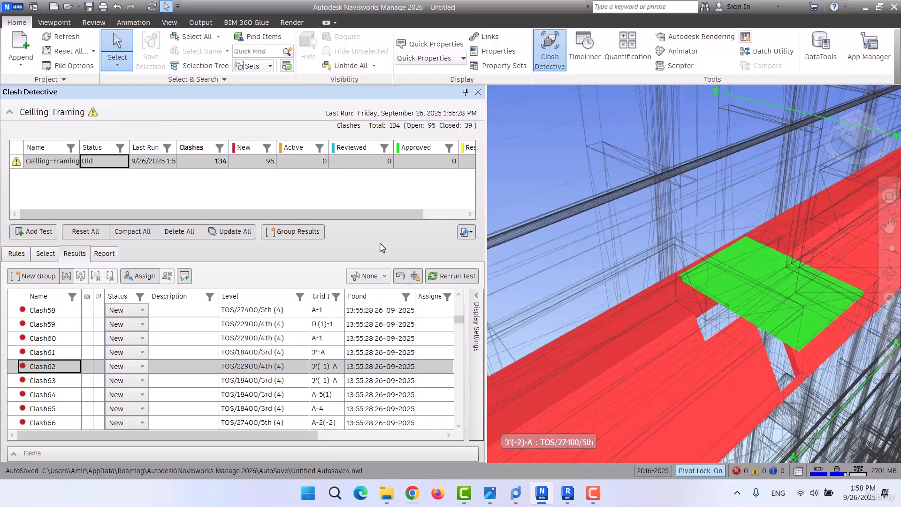
{"action": "left_click", "coordinate": [477, 324]}
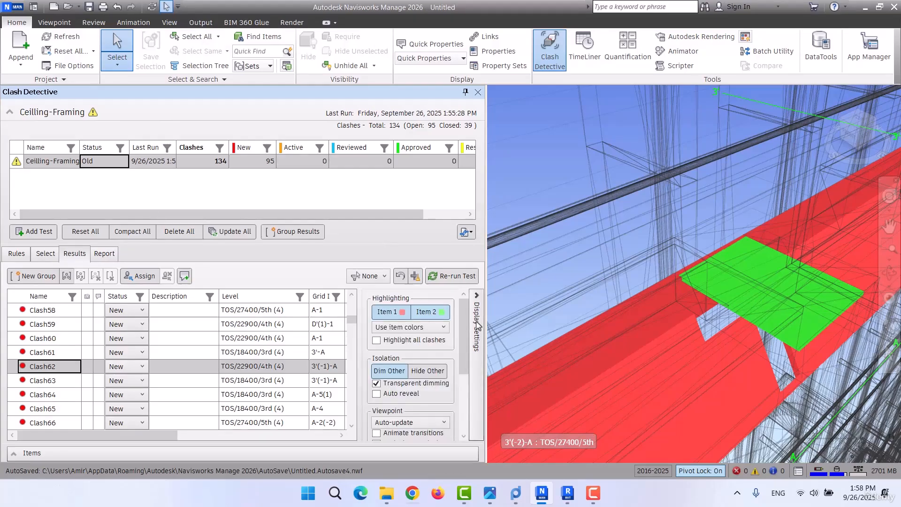
{"action": "scroll", "coordinate": [713, 230], "scroll_direction": "down", "scroll_amount": 10}
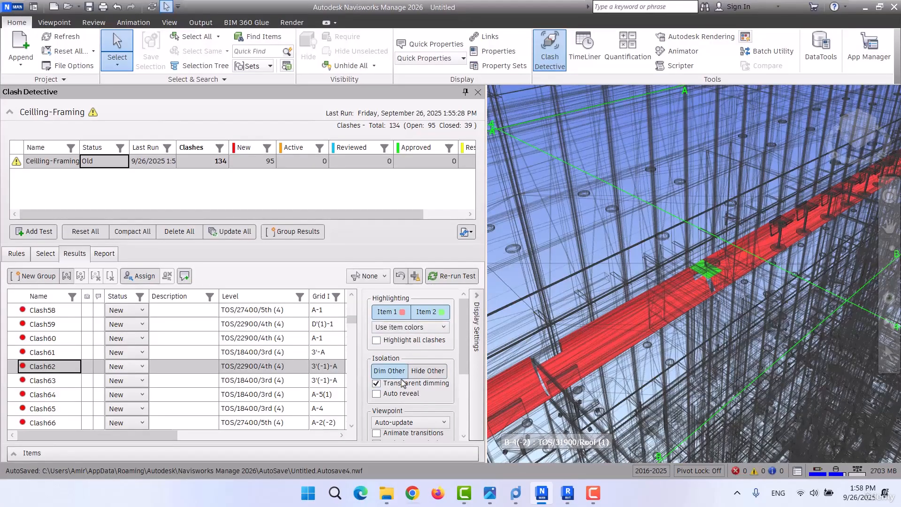
Try turning the Item 1 and Item 2 highlighting off separately and together, and restore both highlights.
{"action": "left_click", "coordinate": [395, 313]}
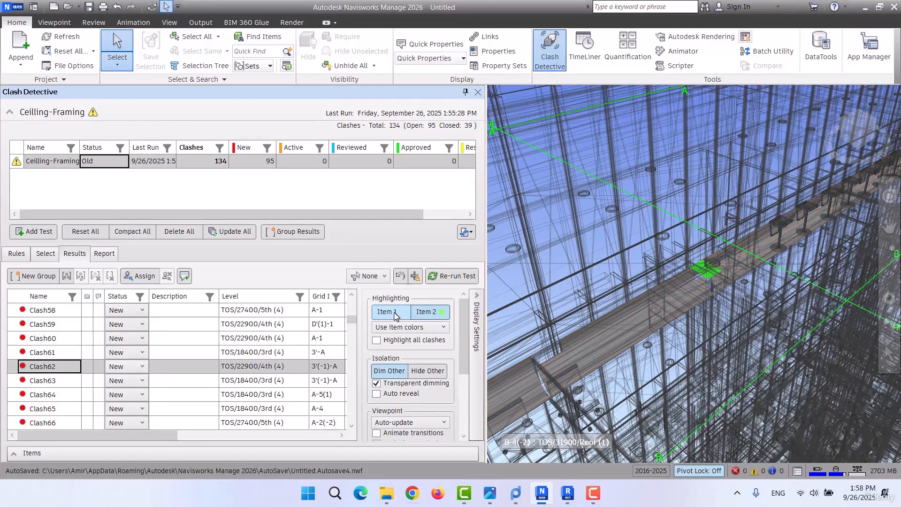
{"action": "left_click", "coordinate": [396, 314]}
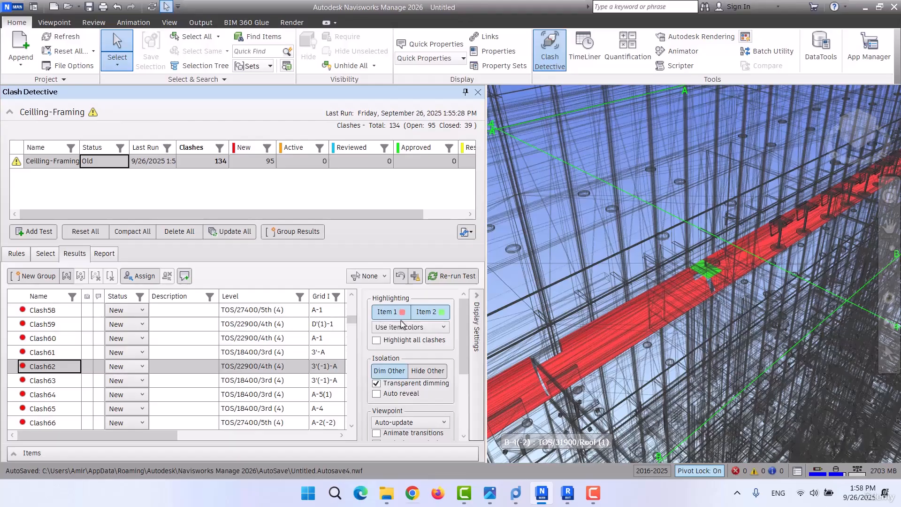
{"action": "left_click", "coordinate": [436, 314]}
{"action": "left_click", "coordinate": [436, 314]}
{"action": "left_click", "coordinate": [429, 315]}
{"action": "left_click", "coordinate": [390, 313]}
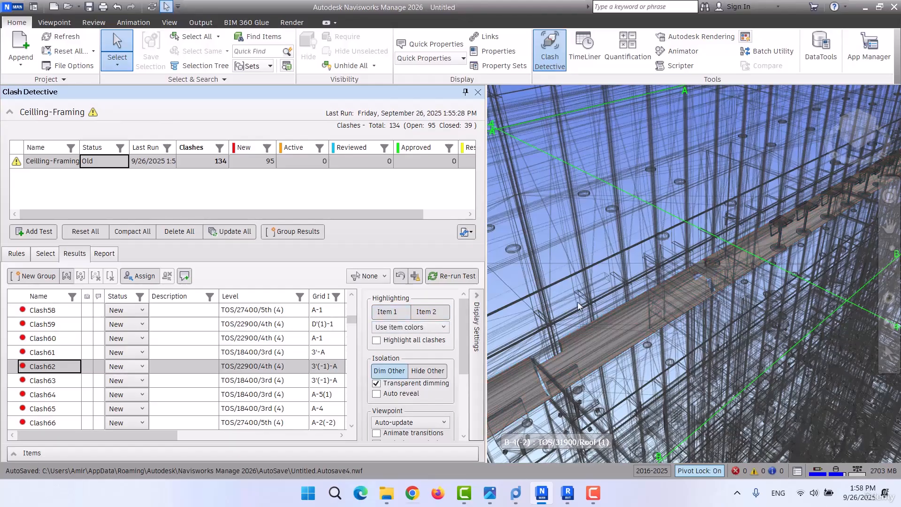
{"action": "left_click", "coordinate": [396, 313]}
{"action": "left_click", "coordinate": [436, 313]}
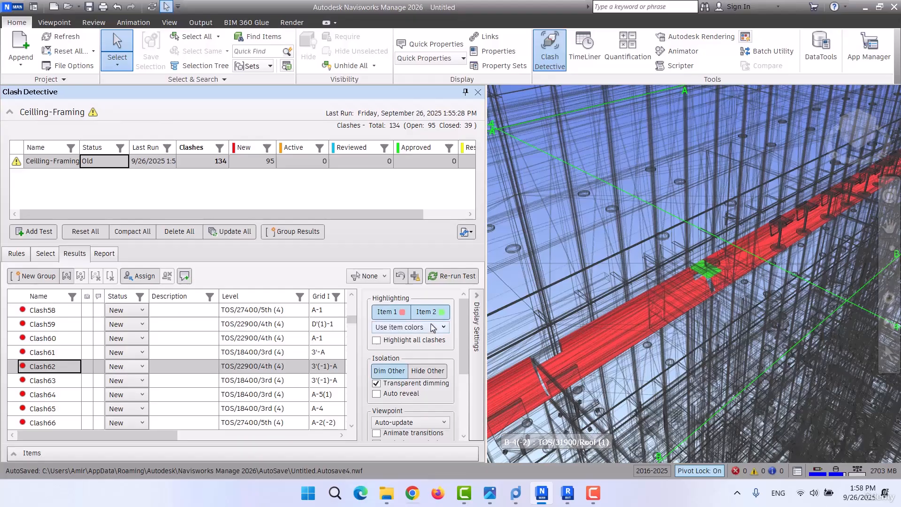
Try highlighting the clashing elements by status color, and return the highlighting to item colors.
{"action": "left_click", "coordinate": [424, 331]}
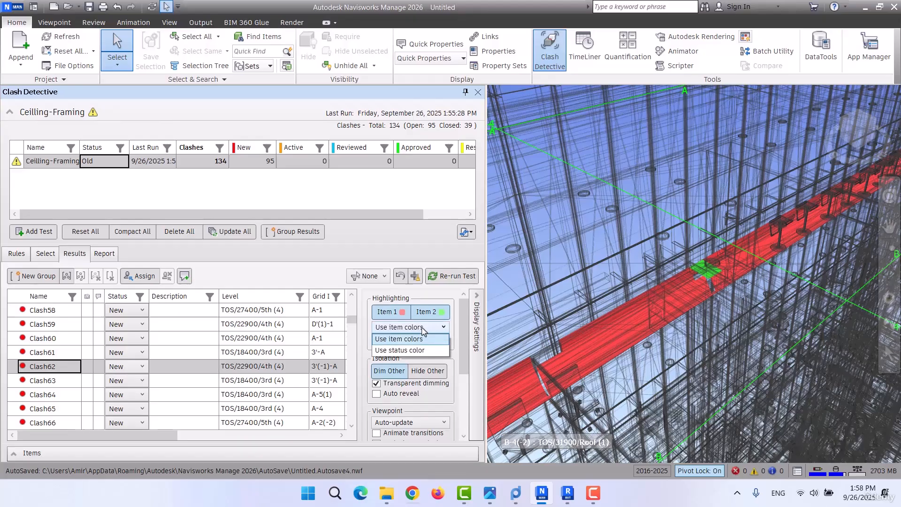
{"action": "left_click", "coordinate": [407, 351]}
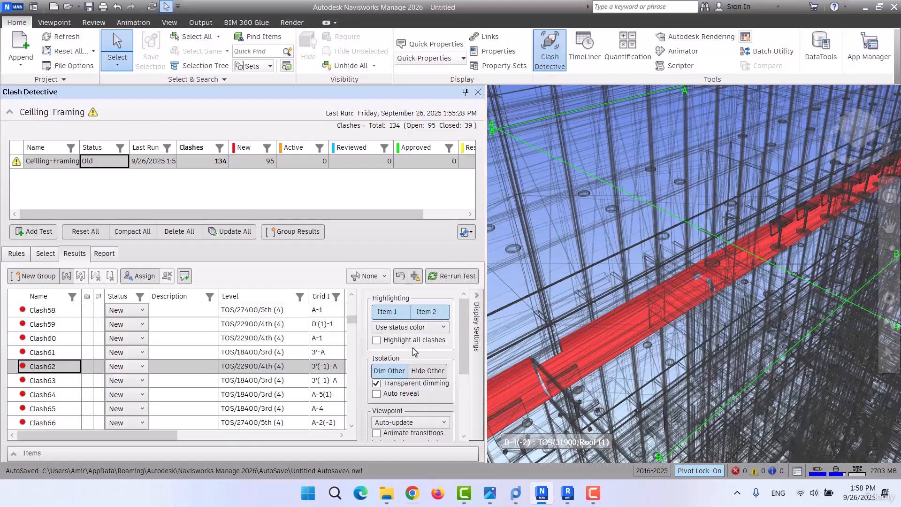
{"action": "left_click", "coordinate": [406, 327]}
{"action": "left_click", "coordinate": [402, 337]}
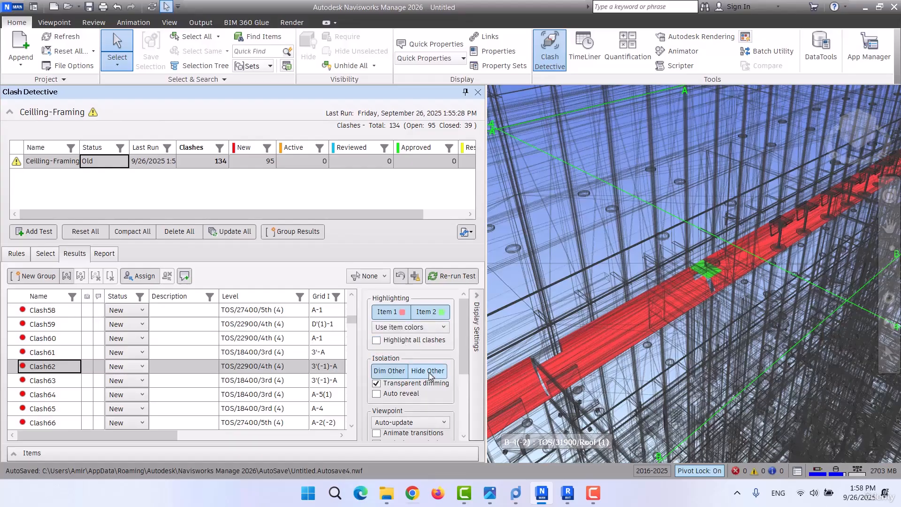
Turn off the Dim Other isolation to view the fully shaded building, and dim the non-clashing elements again.
{"action": "scroll", "coordinate": [413, 376], "scroll_direction": "down", "scroll_amount": 3}
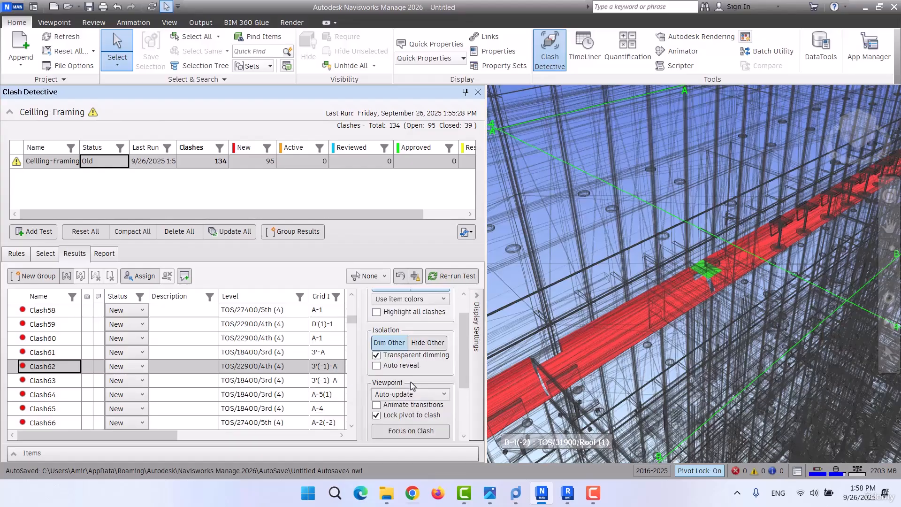
{"action": "scroll", "coordinate": [412, 373], "scroll_direction": "up", "scroll_amount": 1}
{"action": "left_click", "coordinate": [391, 342]}
{"action": "scroll", "coordinate": [624, 277], "scroll_direction": "down", "scroll_amount": 8}
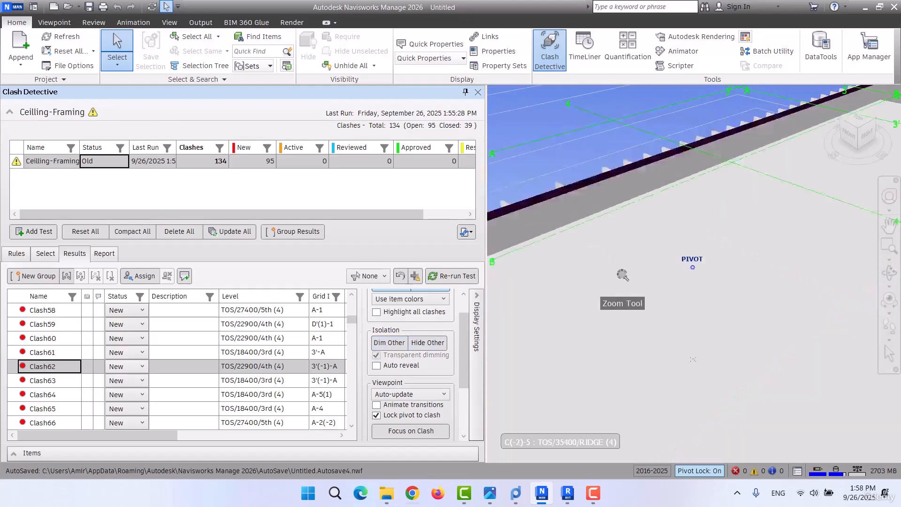
{"action": "scroll", "coordinate": [678, 265], "scroll_direction": "down", "scroll_amount": 2}
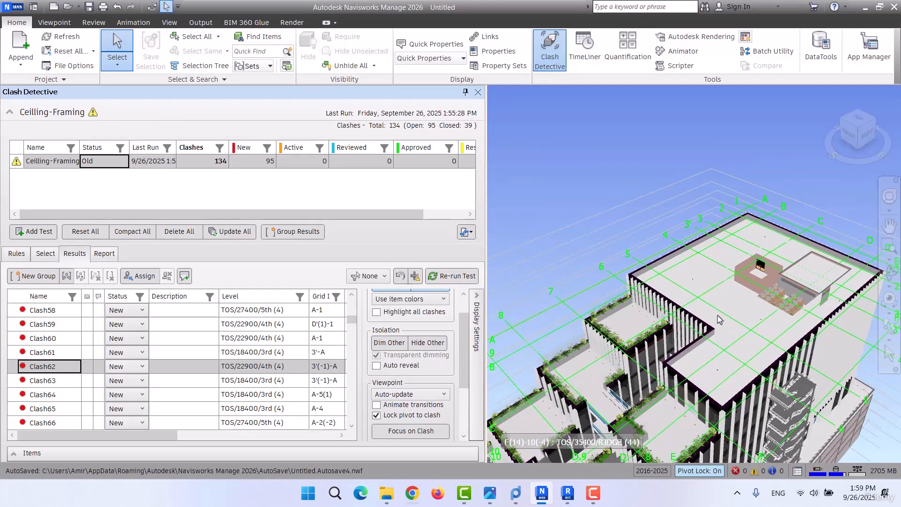
{"action": "left_click", "coordinate": [389, 343]}
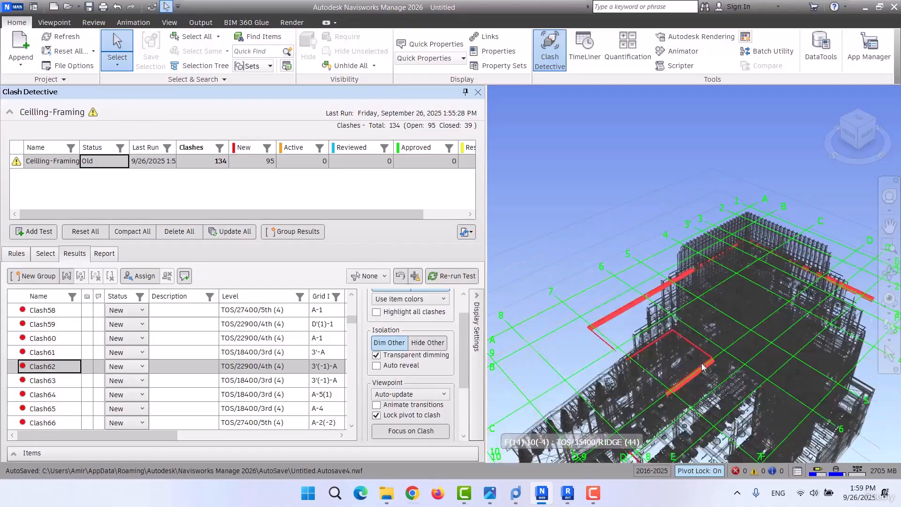
{"action": "scroll", "coordinate": [693, 262], "scroll_direction": "up", "scroll_amount": 8}
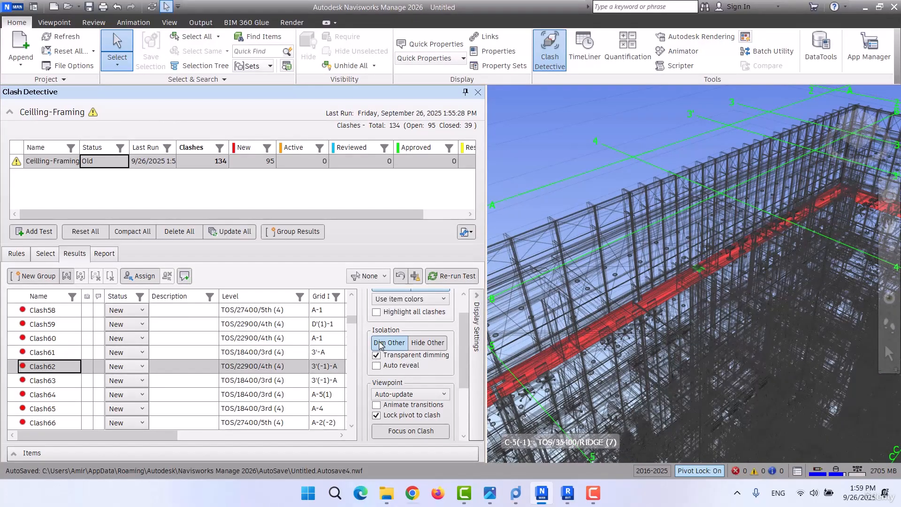
Isolate the clashing elements with Hide Other and inspect Clash62 and Clash63 on their own.
{"action": "left_click", "coordinate": [428, 343]}
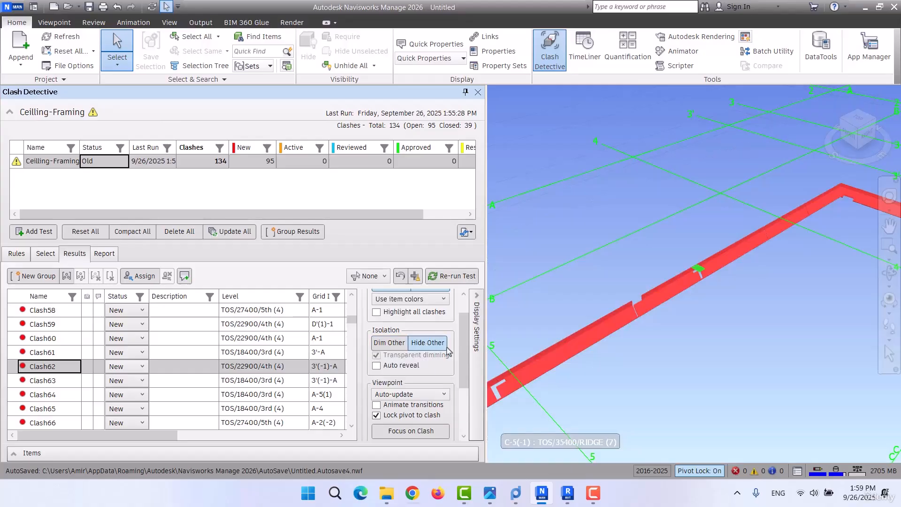
{"action": "scroll", "coordinate": [663, 272], "scroll_direction": "down", "scroll_amount": 5}
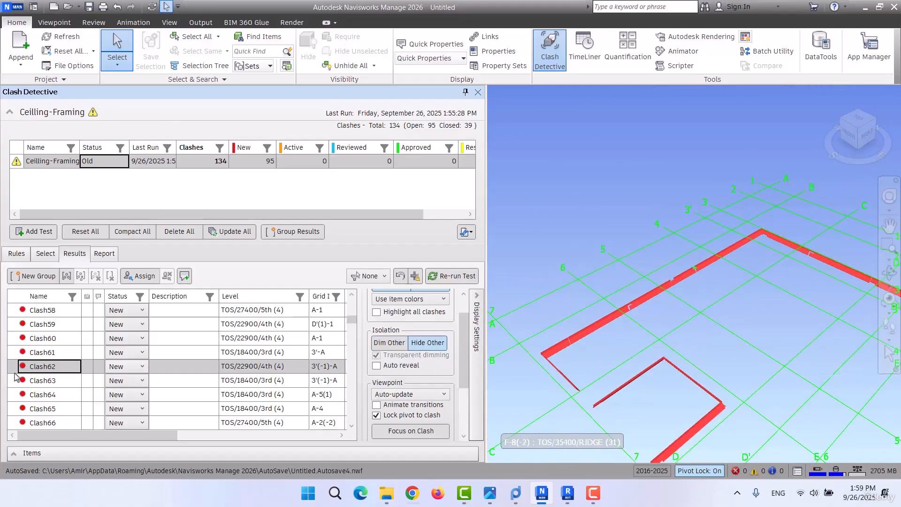
{"action": "left_click", "coordinate": [49, 381]}
{"action": "scroll", "coordinate": [633, 244], "scroll_direction": "down", "scroll_amount": 6}
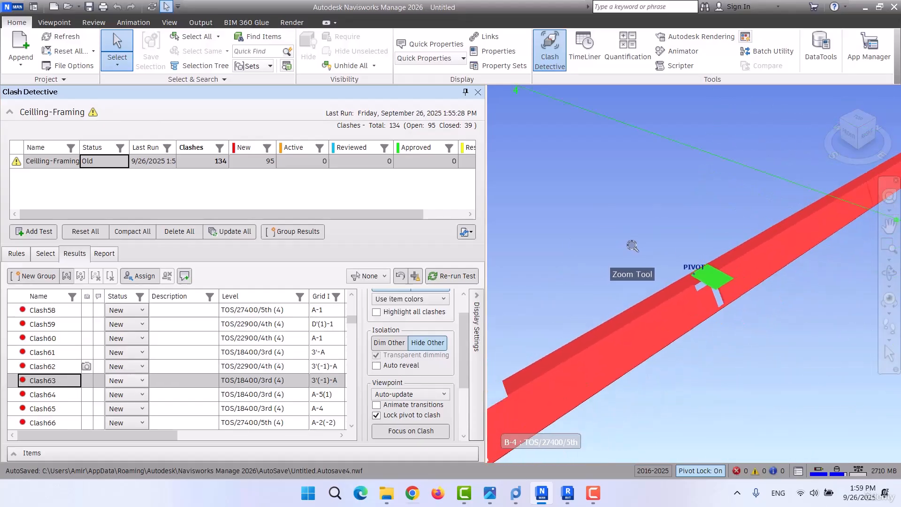
{"action": "scroll", "coordinate": [633, 244], "scroll_direction": "down", "scroll_amount": 6}
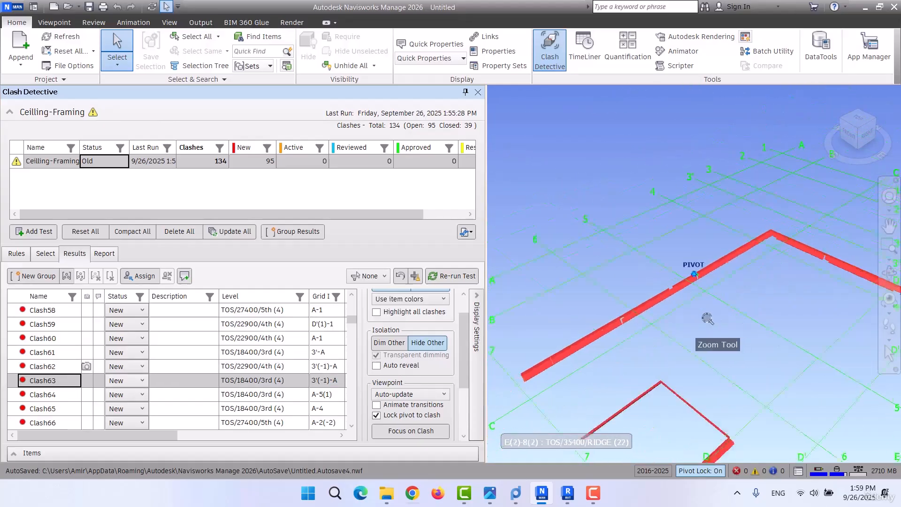
{"action": "scroll", "coordinate": [682, 362], "scroll_direction": "down", "scroll_amount": 2}
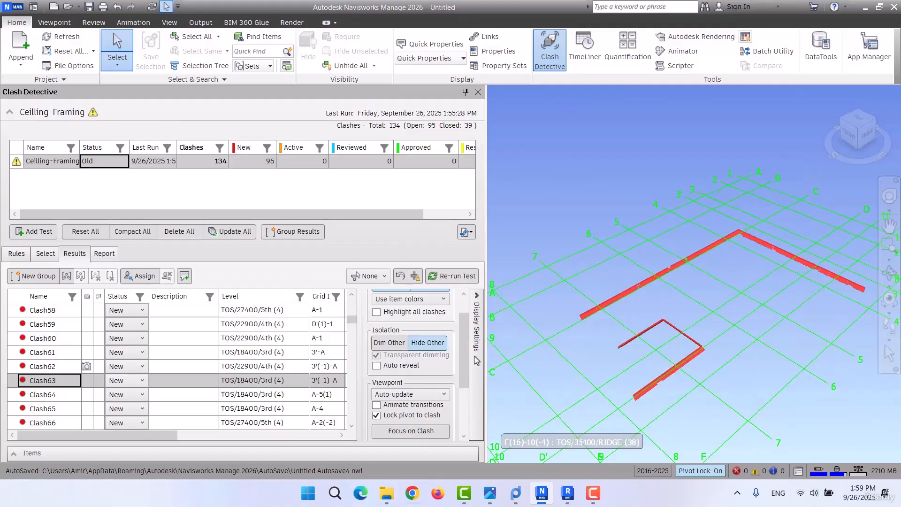
Turn off Hide Other and dim the elements surrounding Clash63 with Dim Other.
{"action": "left_click", "coordinate": [429, 344]}
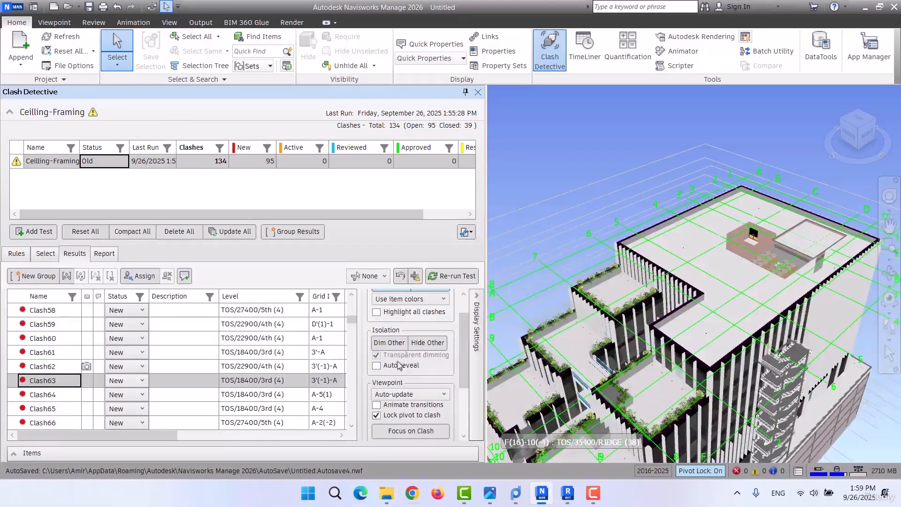
{"action": "left_click", "coordinate": [397, 345]}
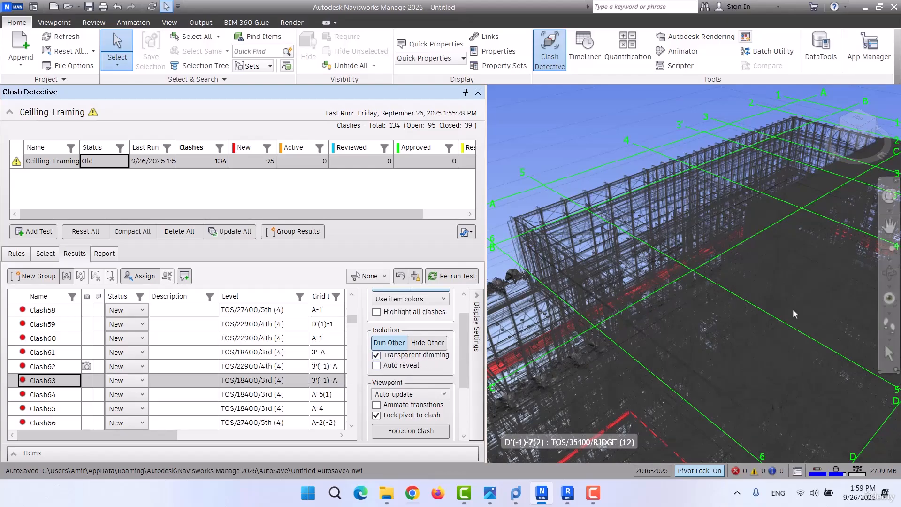
{"action": "scroll", "coordinate": [620, 268], "scroll_direction": "up", "scroll_amount": 3}
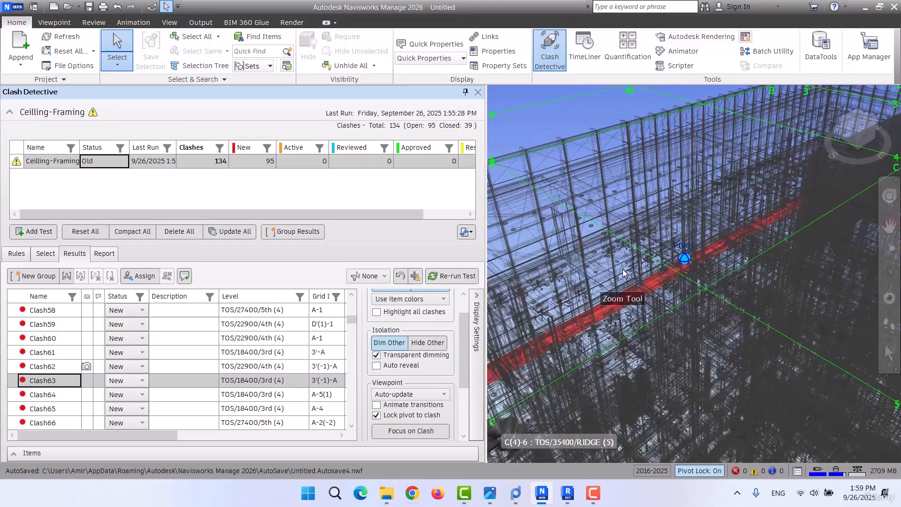
Check the viewpoint modes, keep Auto-update, and step through the results from Clash63 to Clash60 and back.
{"action": "scroll", "coordinate": [404, 377], "scroll_direction": "down", "scroll_amount": 1}
{"action": "left_click", "coordinate": [402, 370]}
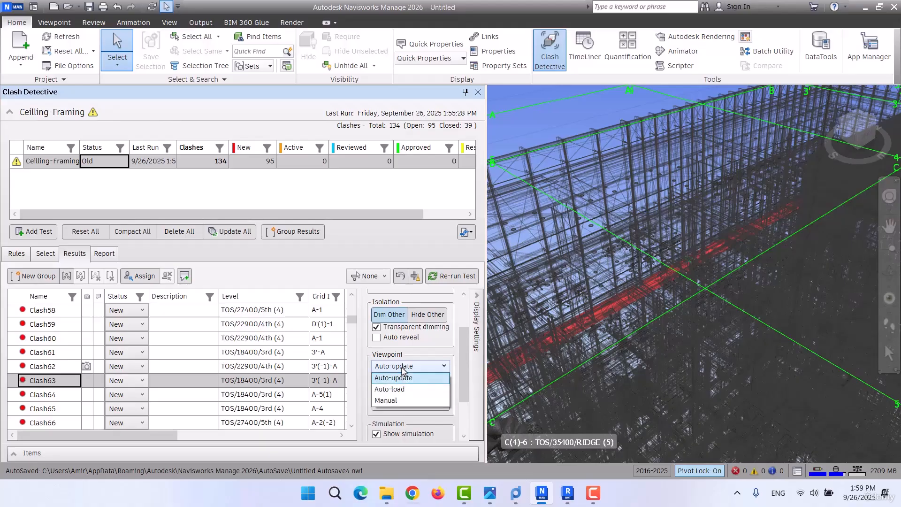
{"action": "left_click", "coordinate": [402, 370]}
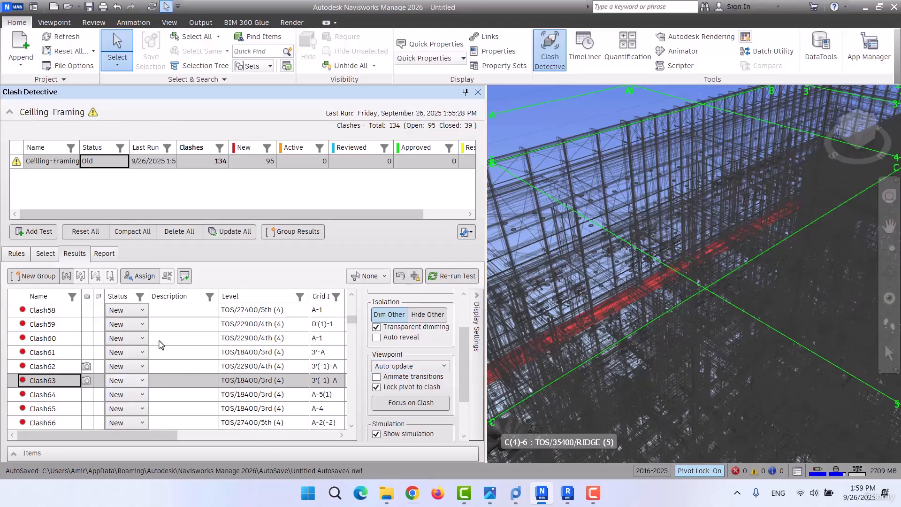
{"action": "key", "text": "Up"}
{"action": "key", "text": "Up"}
{"action": "key", "text": "Up"}
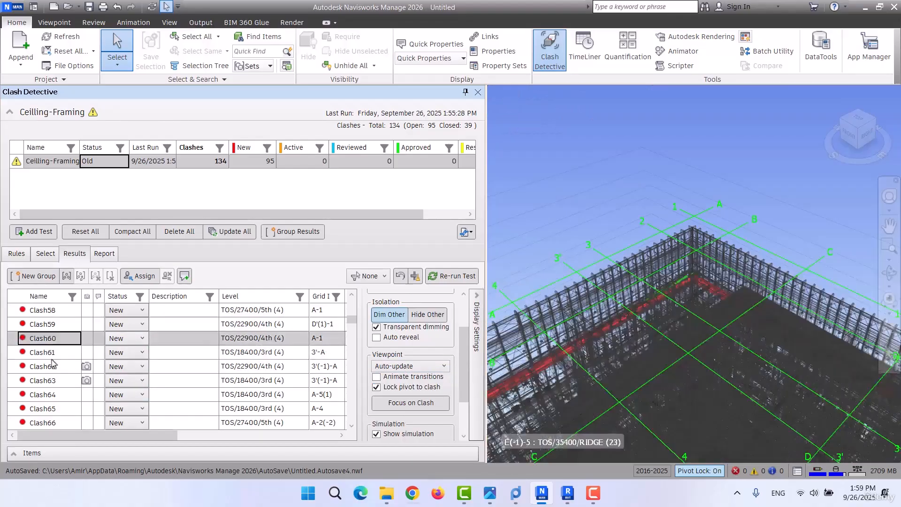
{"action": "key", "text": "Down"}
{"action": "key", "text": "Down"}
{"action": "key", "text": "Down"}
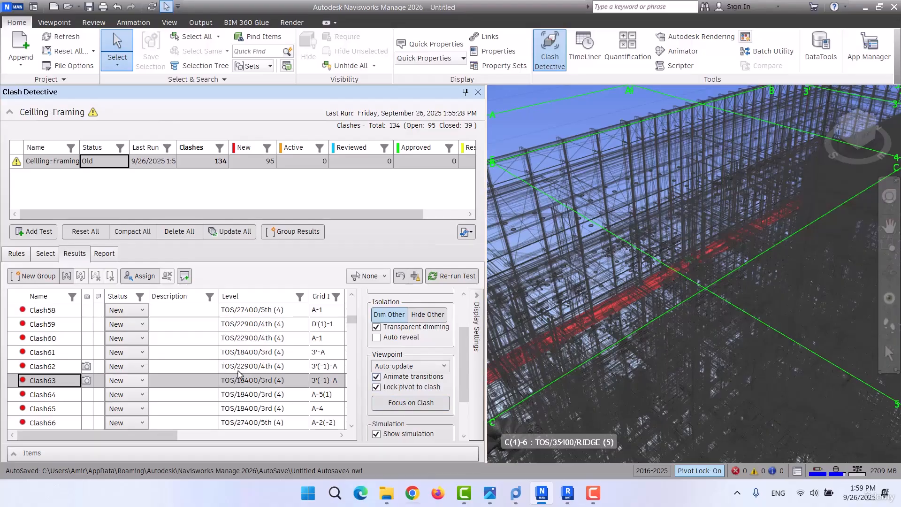
Enable animated transitions between viewpoints and inspect Clash64, Clash61 and Clash60 in the model.
{"action": "left_click", "coordinate": [48, 394]}
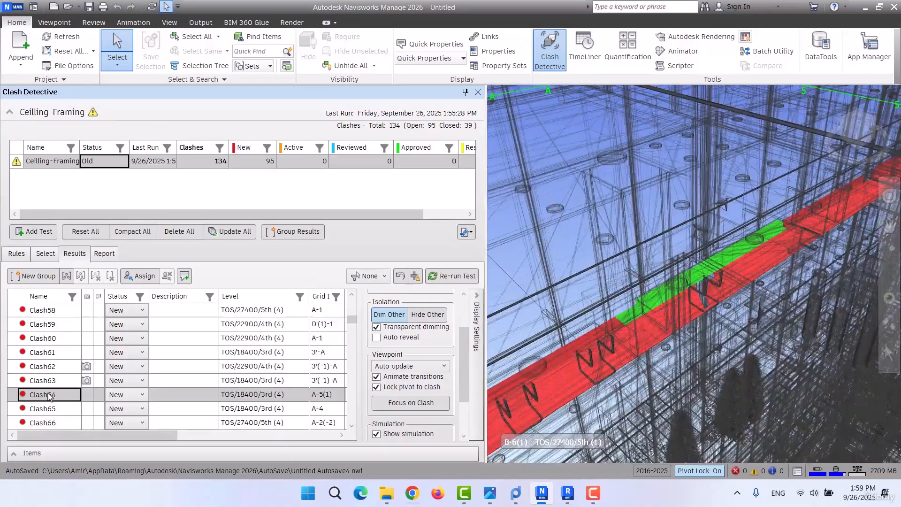
{"action": "left_click", "coordinate": [44, 353]}
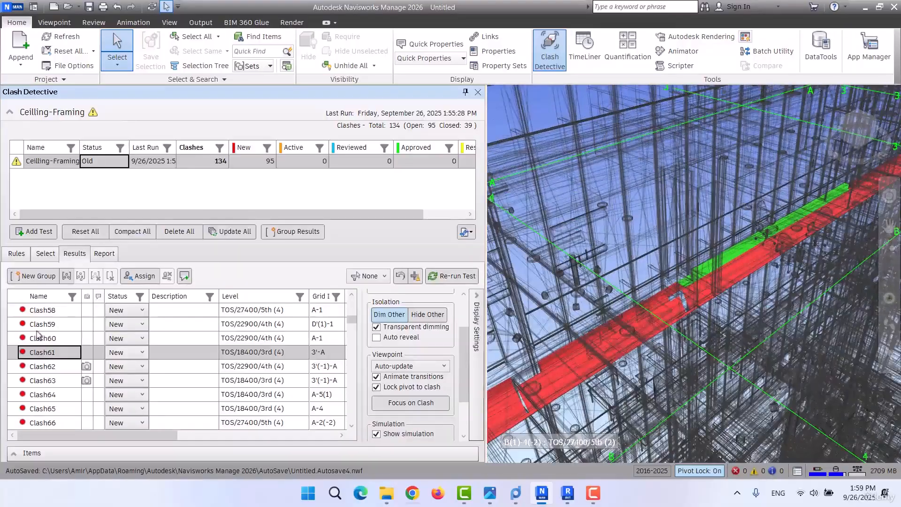
{"action": "left_click", "coordinate": [38, 337]}
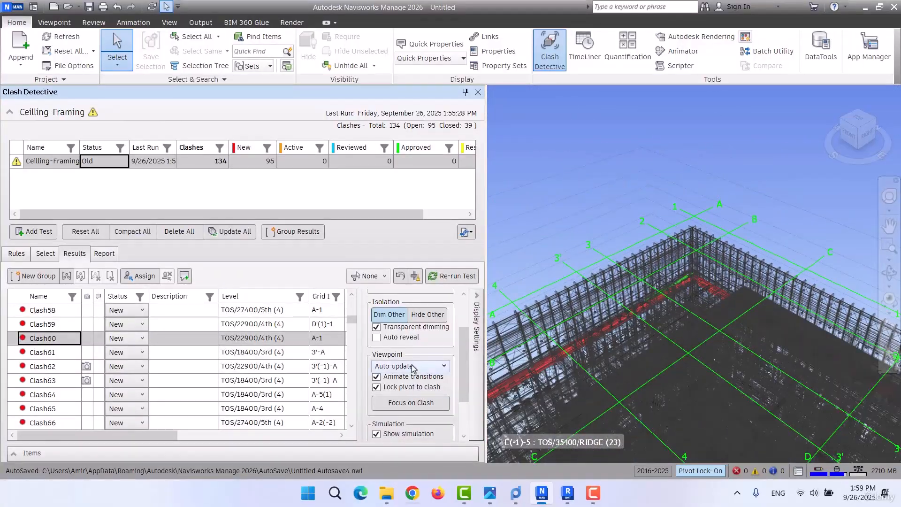
{"action": "scroll", "coordinate": [413, 369], "scroll_direction": "down", "scroll_amount": 1}
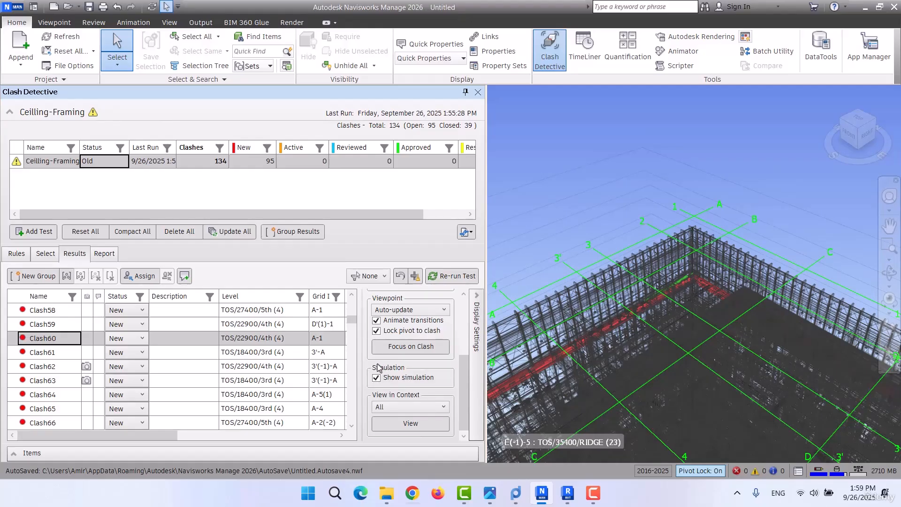
Switch to the clash matrix table image in Photos and examine which clash types apply to the framing and duct rows.
{"action": "scroll", "coordinate": [407, 371], "scroll_direction": "up", "scroll_amount": 2}
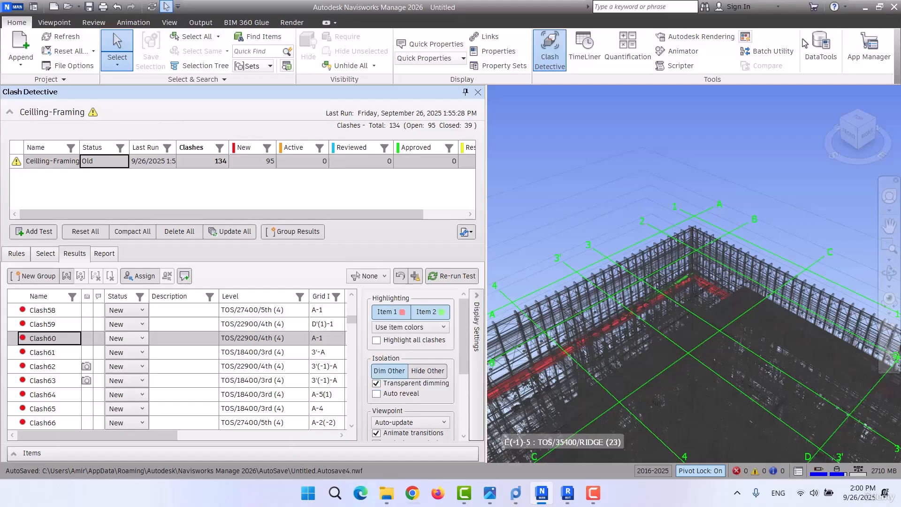
{"action": "left_click", "coordinate": [457, 448]}
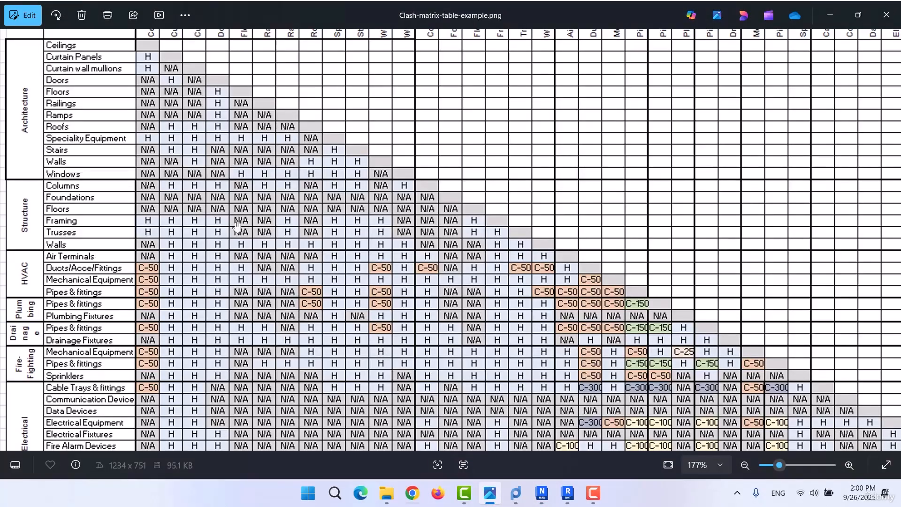
{"action": "scroll", "coordinate": [246, 162], "scroll_direction": "up", "scroll_amount": 2}
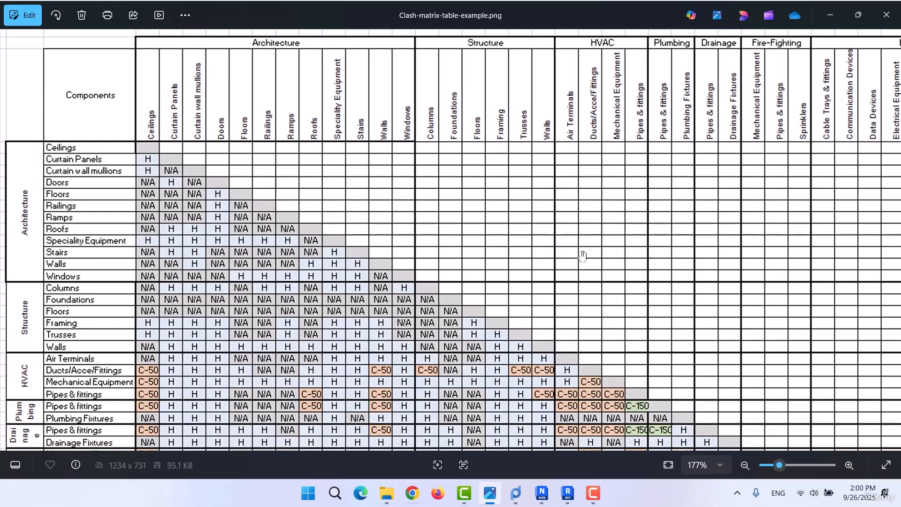
{"action": "scroll", "coordinate": [349, 195], "scroll_direction": "down", "scroll_amount": 3}
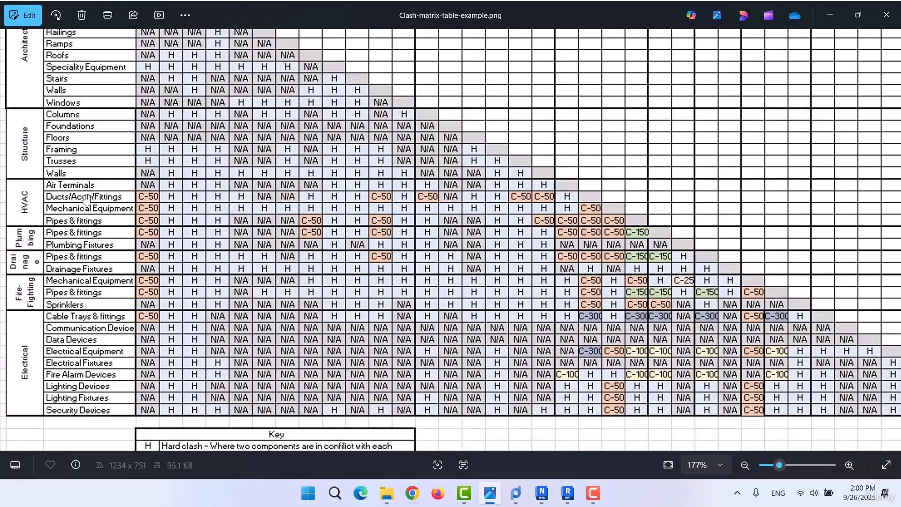
{"action": "left_click_drag", "start_coordinate": [256, 186], "coordinate": [287, 306]}
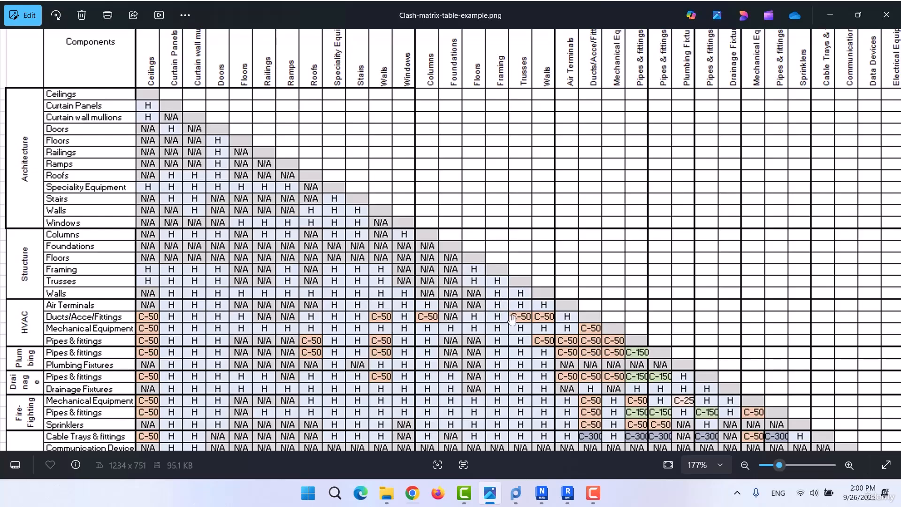
{"action": "left_click", "coordinate": [838, 14]}
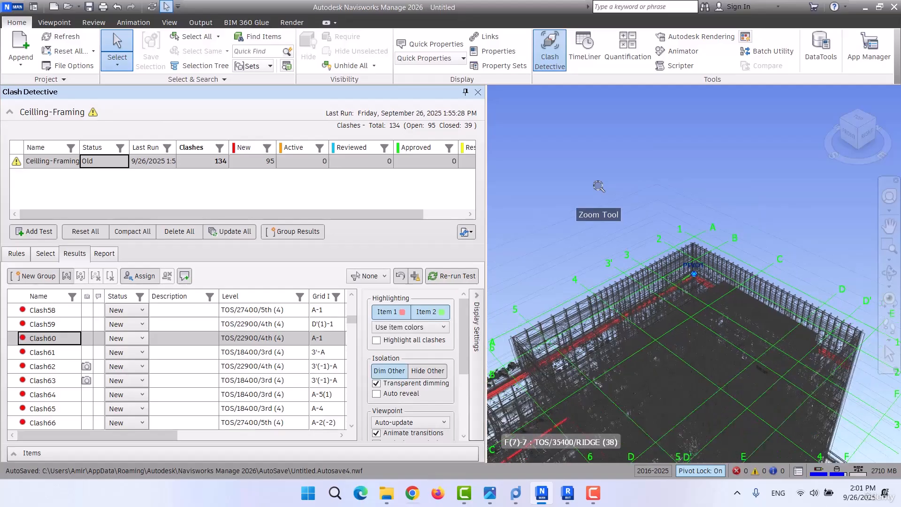
{"action": "scroll", "coordinate": [598, 186], "scroll_direction": "down", "scroll_amount": 1}
{"action": "left_click", "coordinate": [564, 151]}
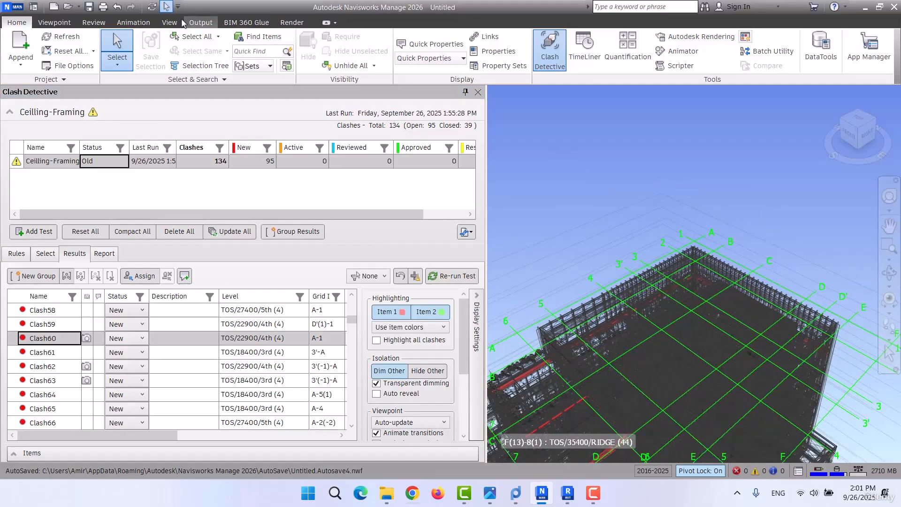
{"action": "left_click", "coordinate": [274, 41]}
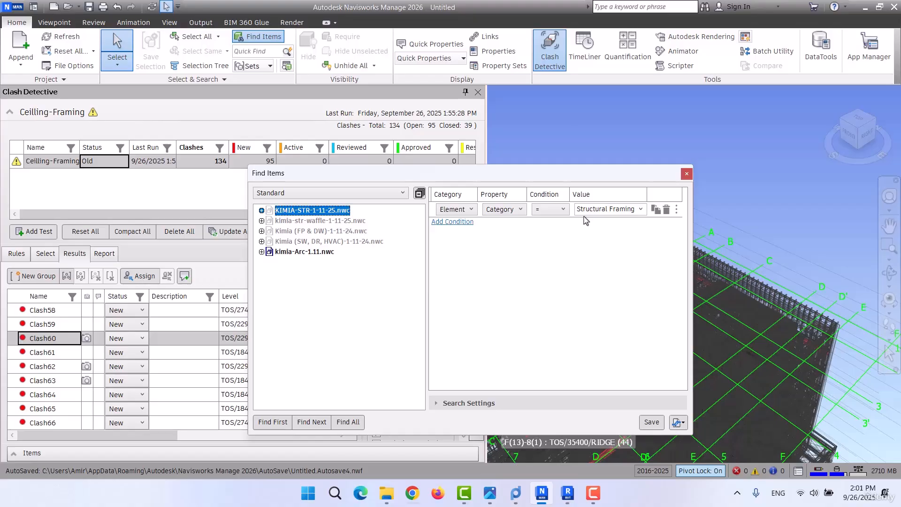
{"action": "left_click", "coordinate": [297, 221]}
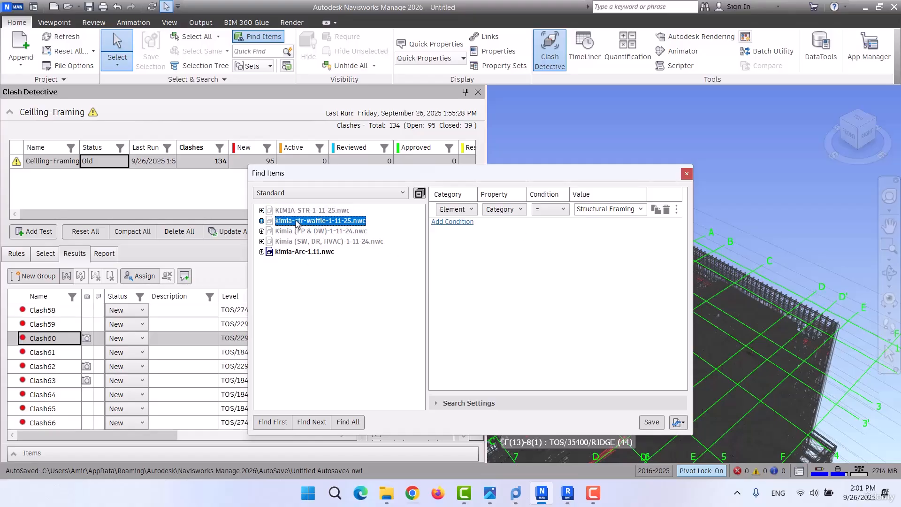
{"action": "left_click", "coordinate": [686, 175]}
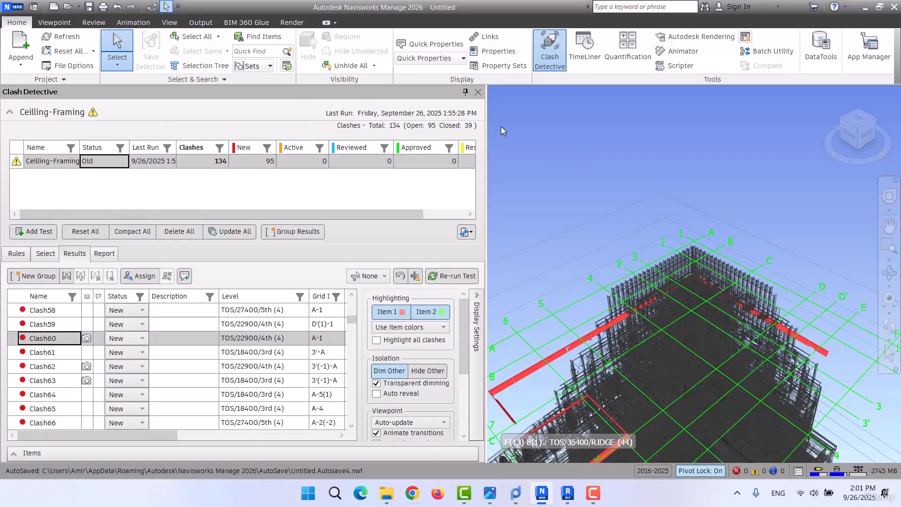
Find all items in Kimia (SW, DR, HVAC)-1-11-24.nwc whose element category equals Ducts, with the Selection Tree shown.
{"action": "left_click", "coordinate": [259, 37]}
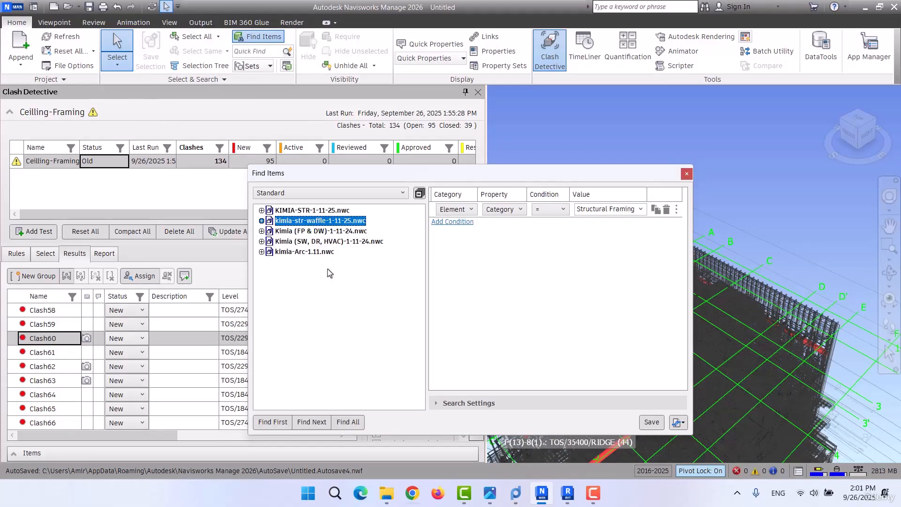
{"action": "left_click", "coordinate": [317, 230]}
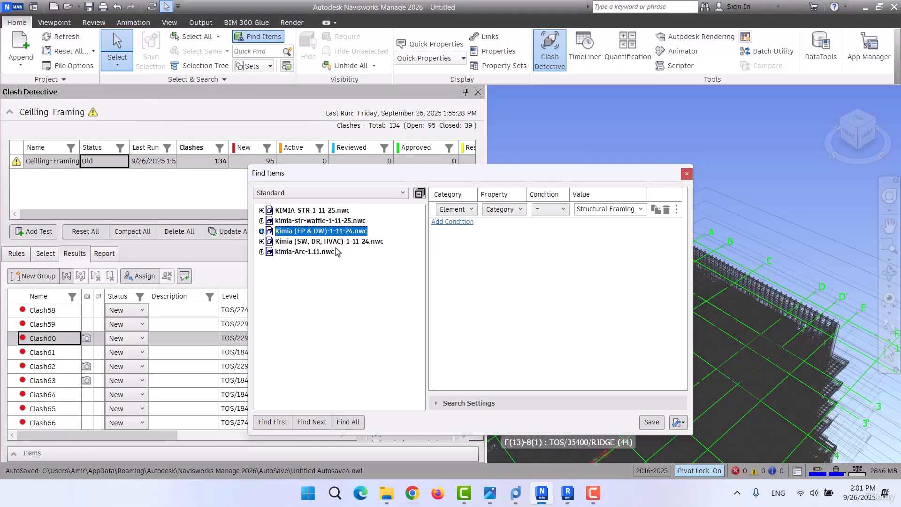
{"action": "left_click", "coordinate": [330, 241]}
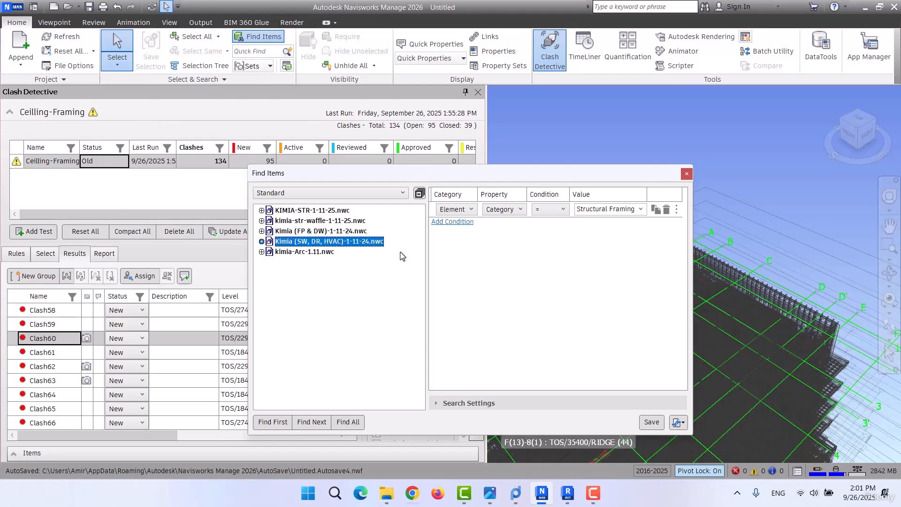
{"action": "left_click", "coordinate": [609, 213]}
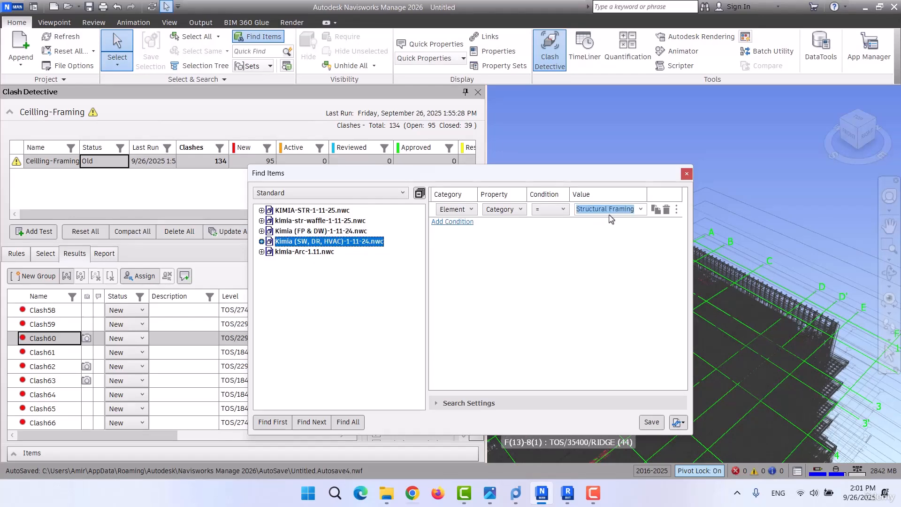
{"action": "left_click", "coordinate": [640, 209]}
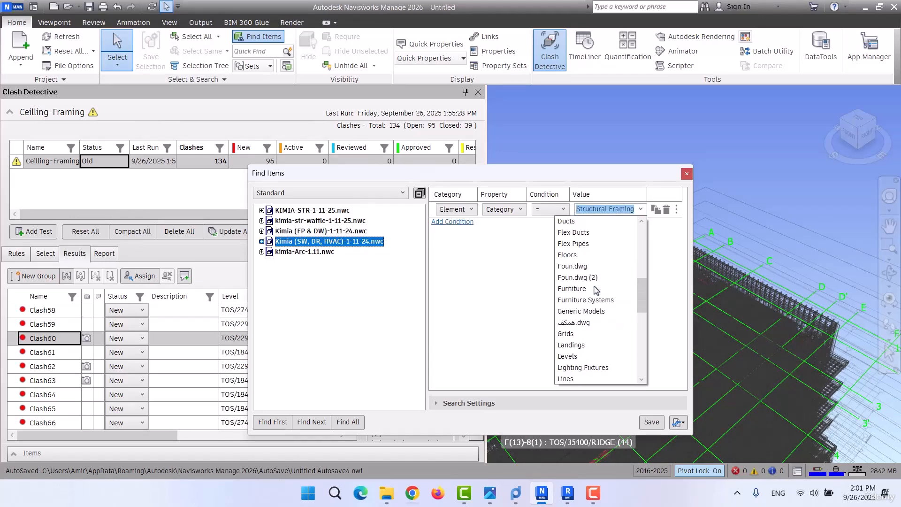
{"action": "scroll", "coordinate": [595, 290], "scroll_direction": "down", "scroll_amount": 1}
{"action": "scroll", "coordinate": [595, 289], "scroll_direction": "up", "scroll_amount": 3}
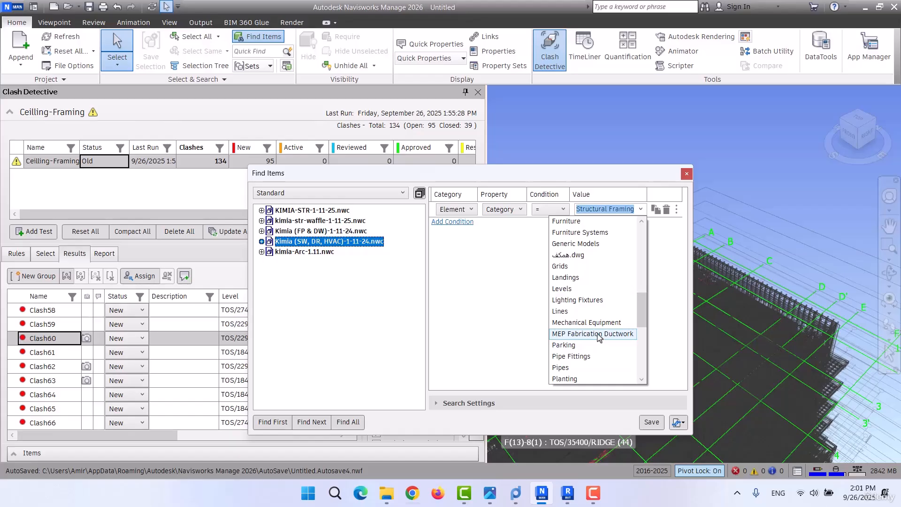
{"action": "scroll", "coordinate": [599, 337], "scroll_direction": "up", "scroll_amount": 3}
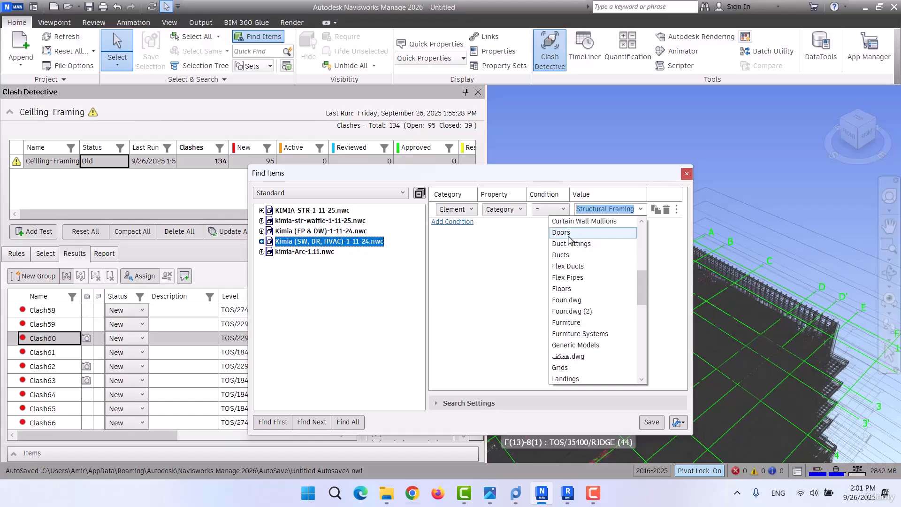
{"action": "left_click", "coordinate": [572, 254]}
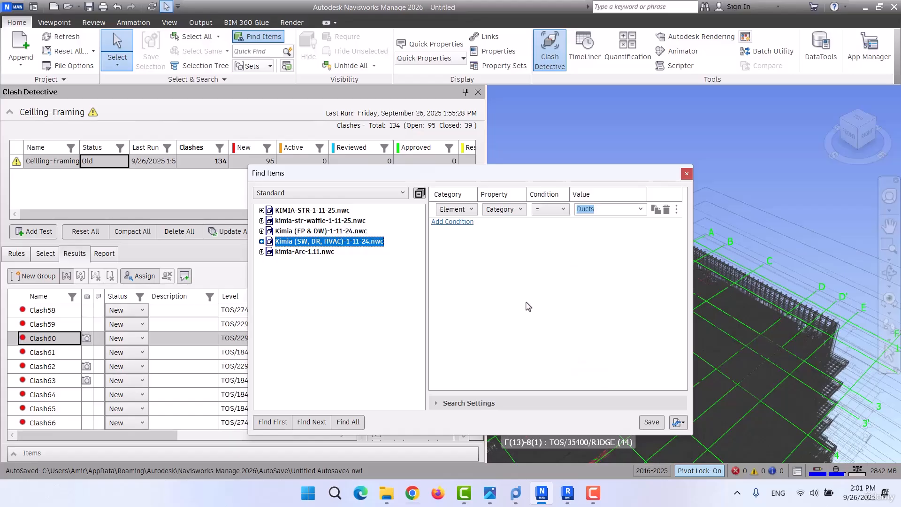
{"action": "key", "text": "ctrl+F12"}
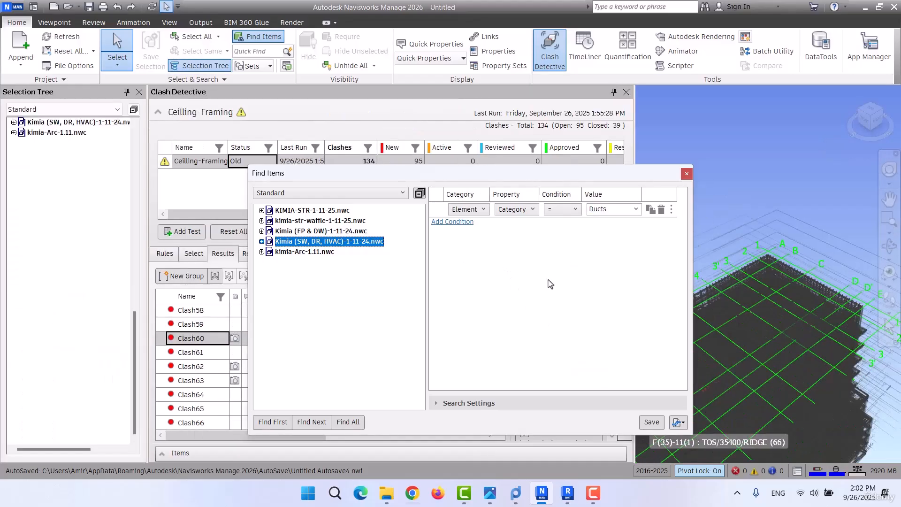
{"action": "left_click", "coordinate": [348, 422]}
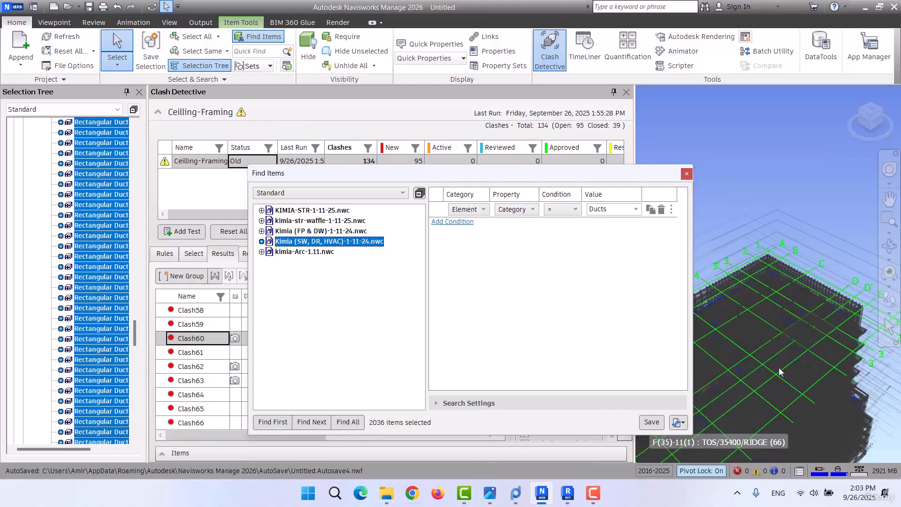
Save the found duct elements as a selection set named Duct and close the item search.
{"action": "left_click", "coordinate": [150, 47]}
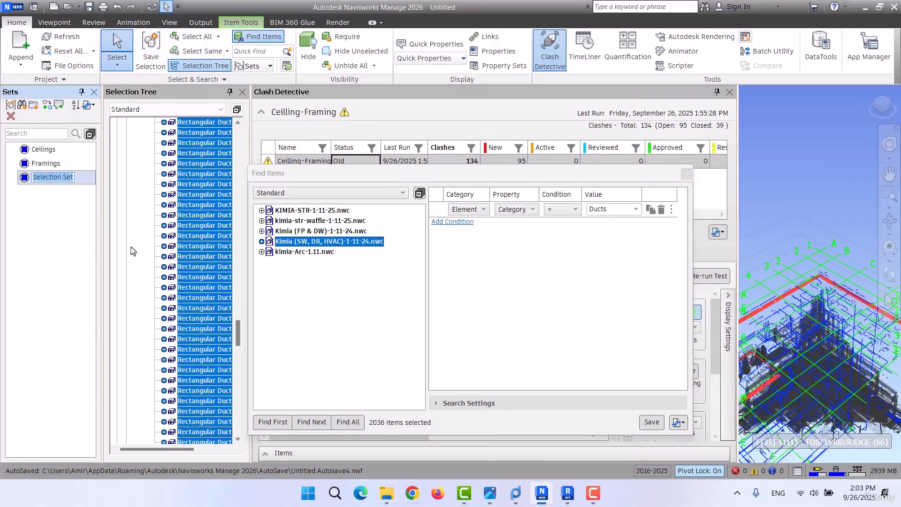
{"action": "type", "text": "Duct"}
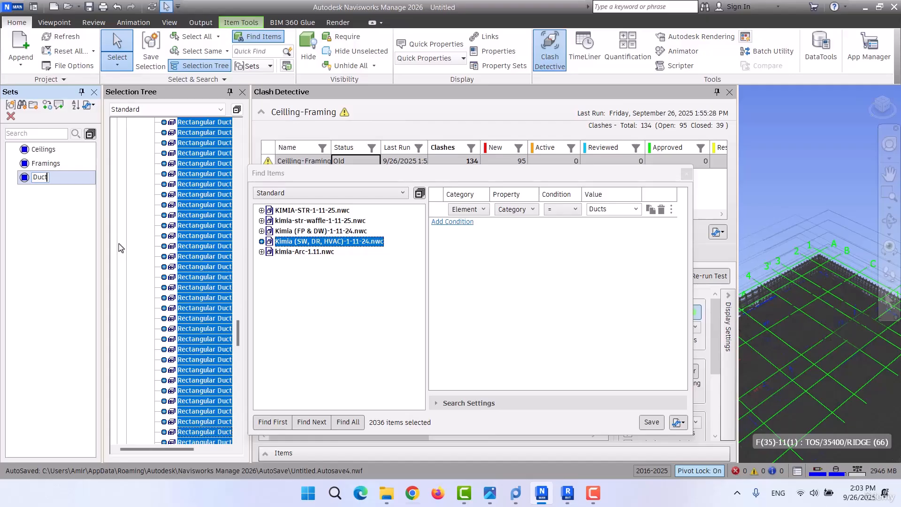
{"action": "key", "text": "Return"}
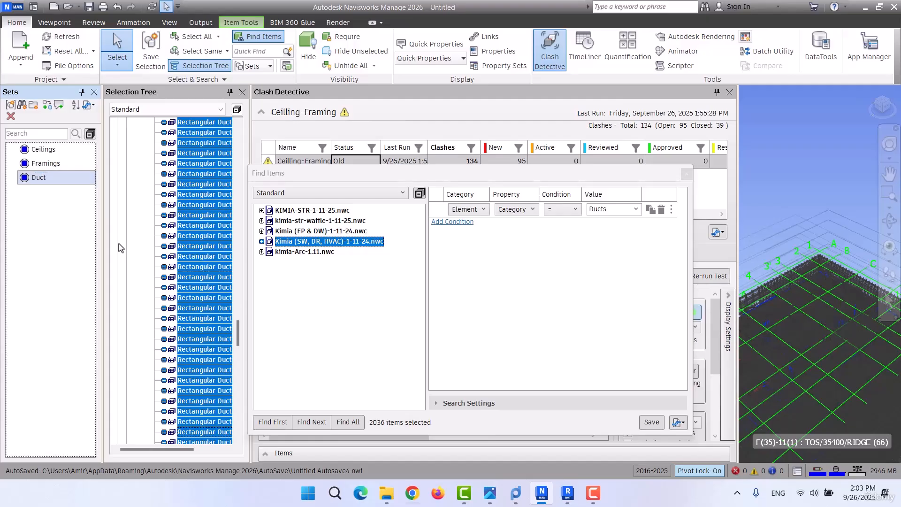
{"action": "left_click", "coordinate": [685, 174]}
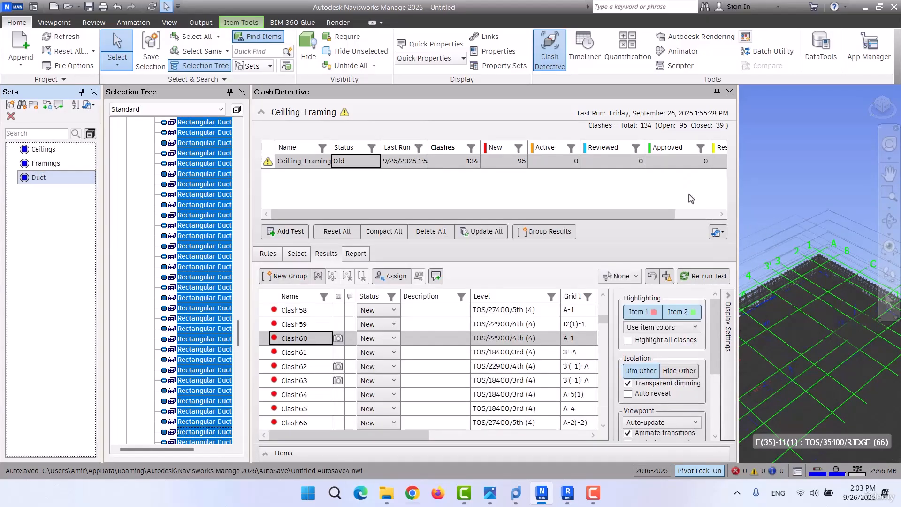
Add a new clash test and name it Duct-Framing.
{"action": "left_click", "coordinate": [286, 234]}
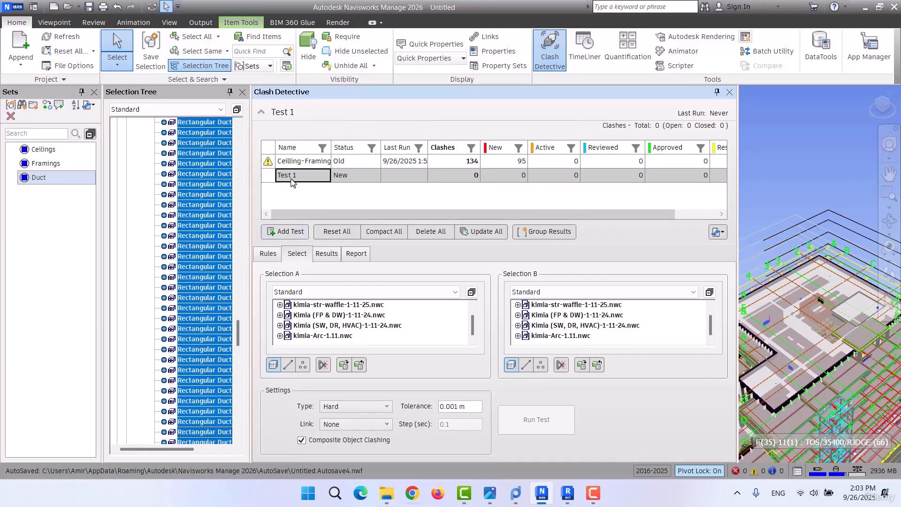
{"action": "double_click", "coordinate": [289, 177]}
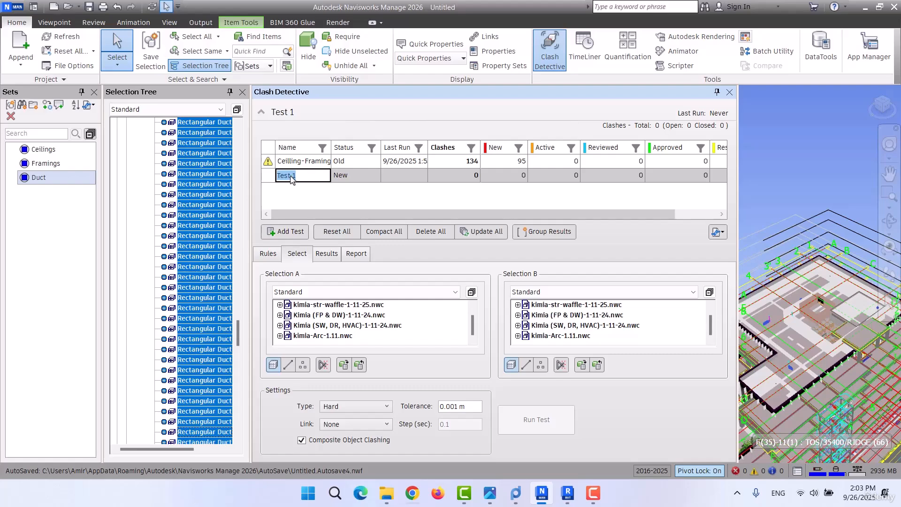
{"action": "type", "text": "Duct-Framing"}
{"action": "left_click", "coordinate": [339, 193]}
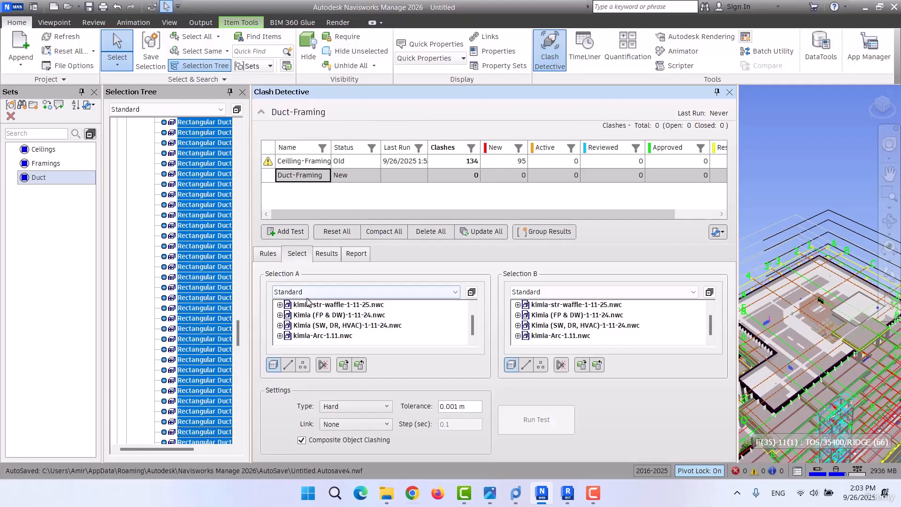
Assign the Duct set to Selection A and the Framings set to Selection B of the Duct-Framing test.
{"action": "left_click", "coordinate": [343, 292]}
{"action": "left_click", "coordinate": [294, 332]}
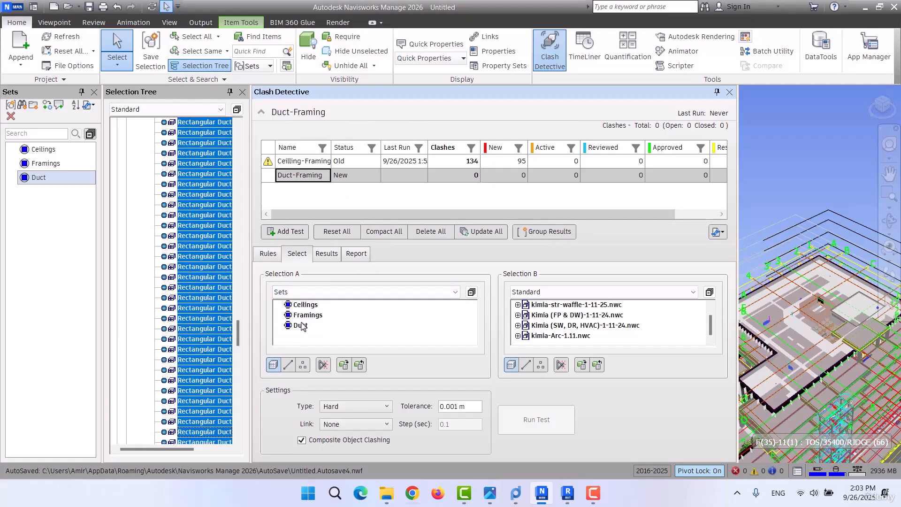
{"action": "left_click", "coordinate": [296, 326]}
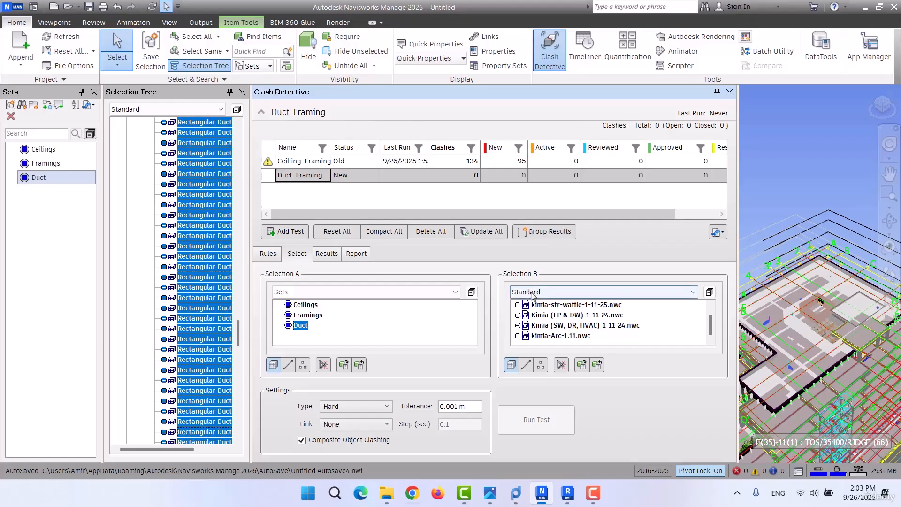
{"action": "left_click", "coordinate": [577, 291]}
{"action": "left_click", "coordinate": [534, 332]}
{"action": "left_click", "coordinate": [546, 316]}
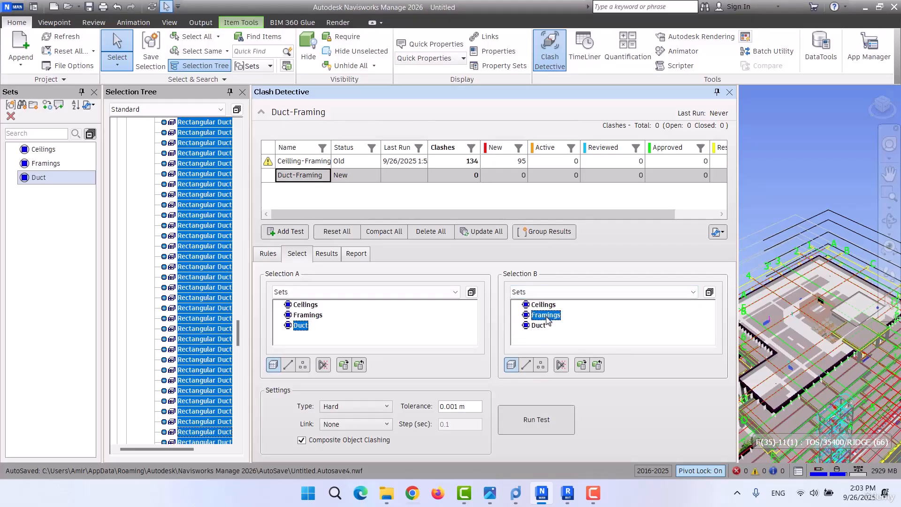
Edit the tolerance of the hard clash test and run Duct-Framing.
{"action": "left_click_drag", "start_coordinate": [472, 407], "coordinate": [406, 416]}
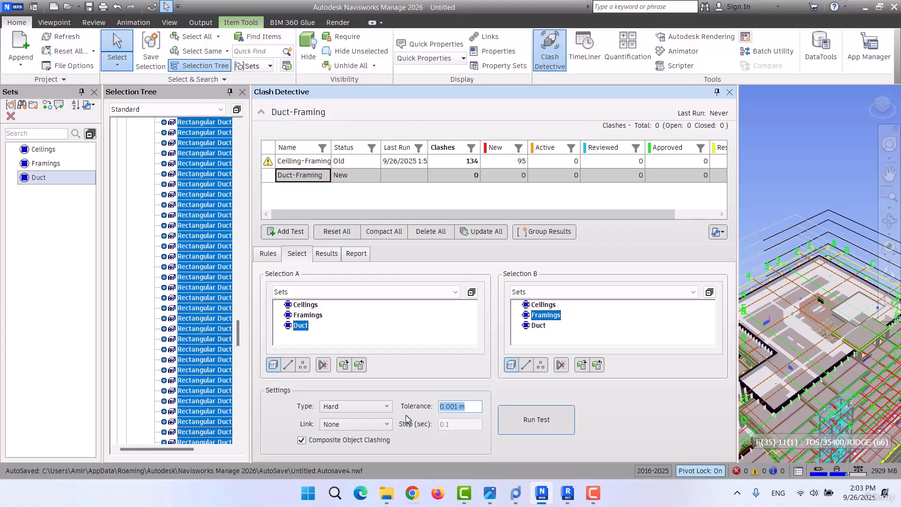
{"action": "key", "text": "BackSpace"}
{"action": "left_click", "coordinate": [518, 429]}
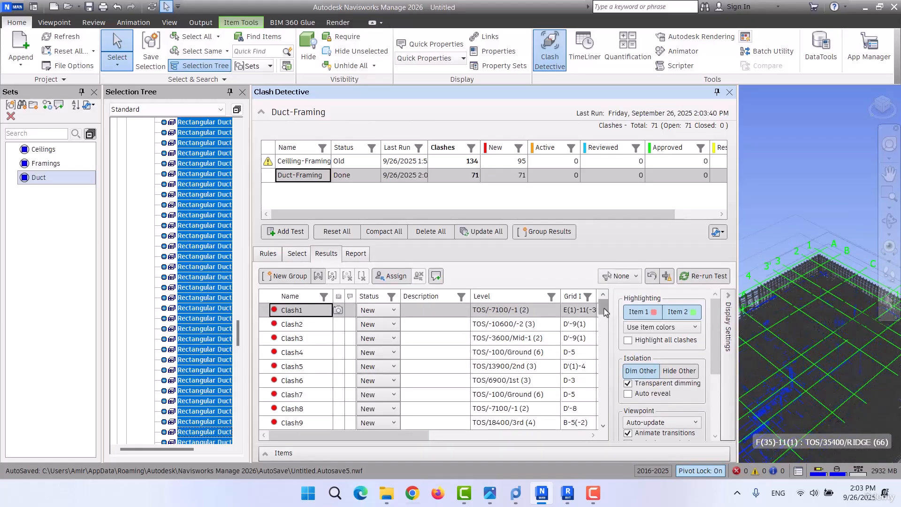
Look through the full list of Duct-Framing clashes and inspect Clash2 in the model.
{"action": "left_click_drag", "start_coordinate": [604, 309], "coordinate": [604, 420]}
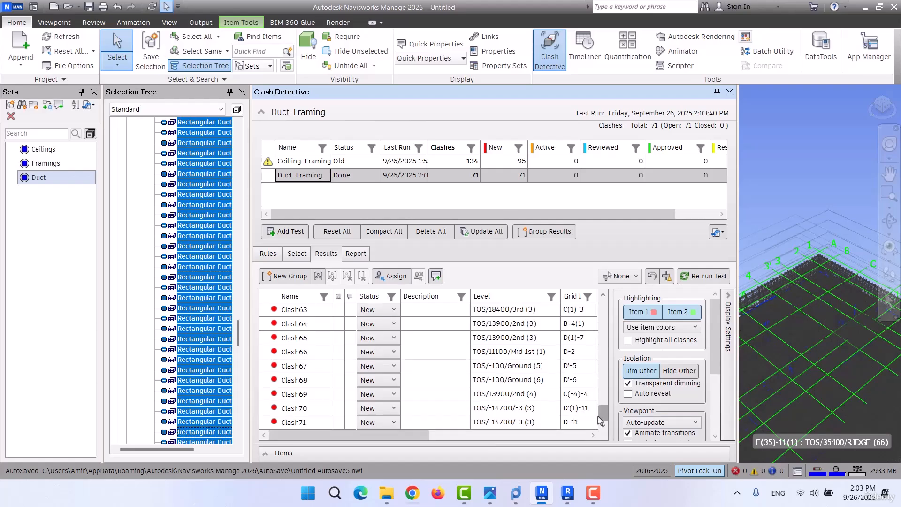
{"action": "left_click_drag", "start_coordinate": [603, 415], "coordinate": [601, 305]}
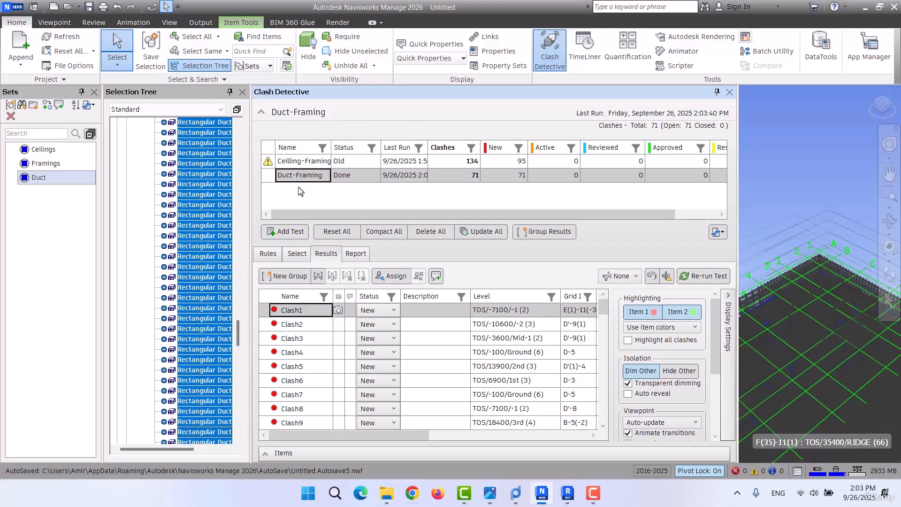
{"action": "left_click", "coordinate": [277, 324]}
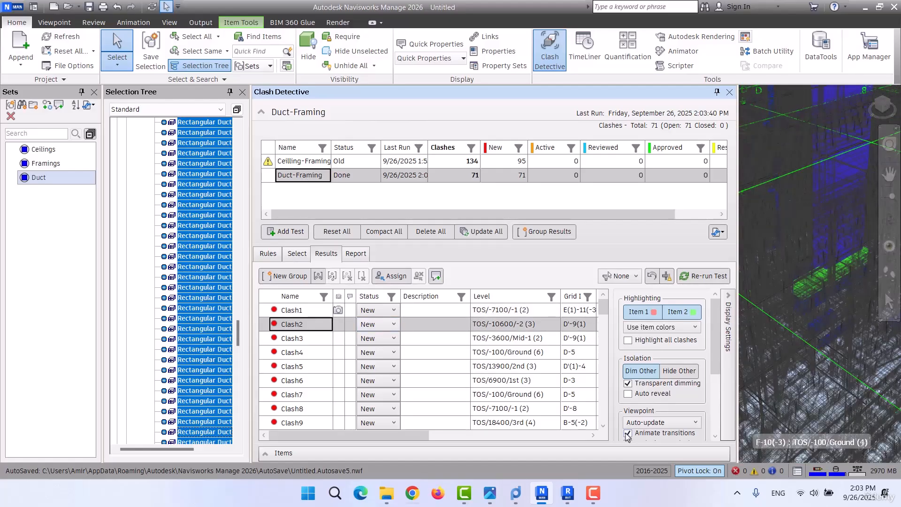
Turn off animated transitions in the clash viewpoint settings and inspect Clash2 from different angles in the model.
{"action": "scroll", "coordinate": [655, 398], "scroll_direction": "down", "scroll_amount": 2}
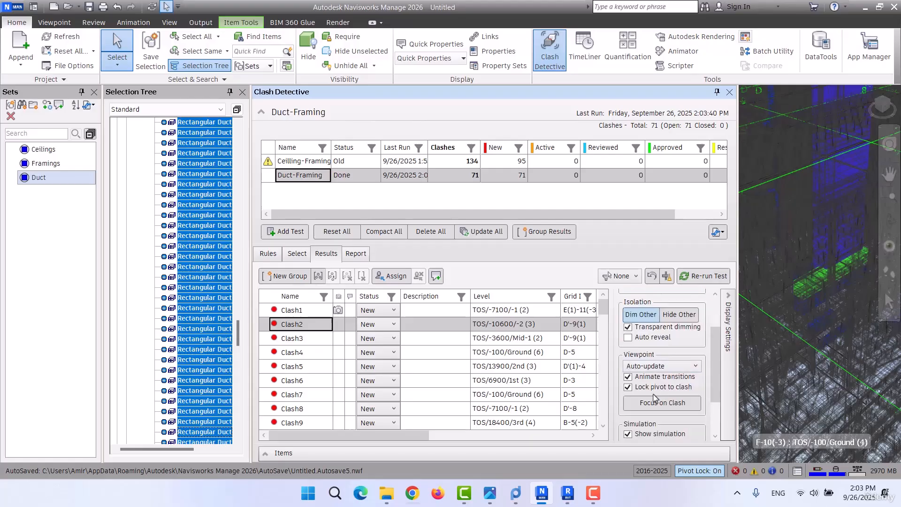
{"action": "left_click", "coordinate": [627, 376]}
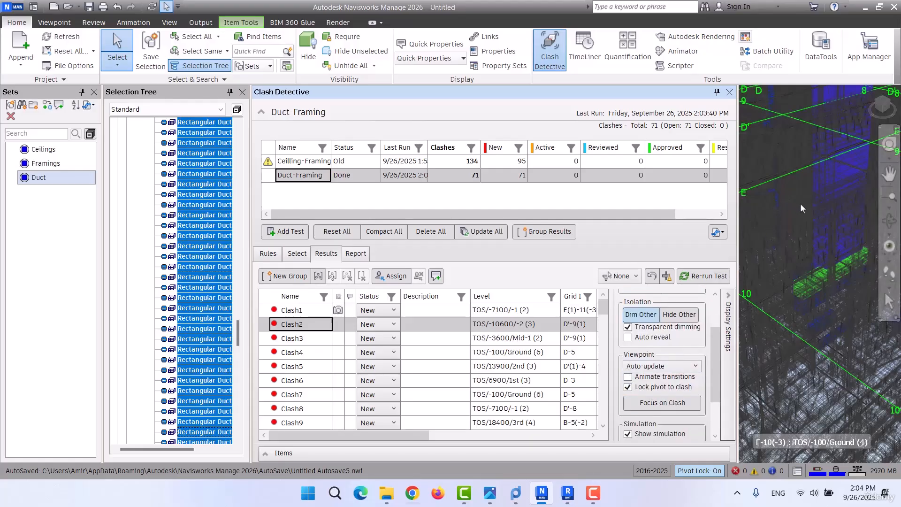
{"action": "scroll", "coordinate": [778, 254], "scroll_direction": "up", "scroll_amount": 3}
{"action": "scroll", "coordinate": [778, 255], "scroll_direction": "up", "scroll_amount": 3}
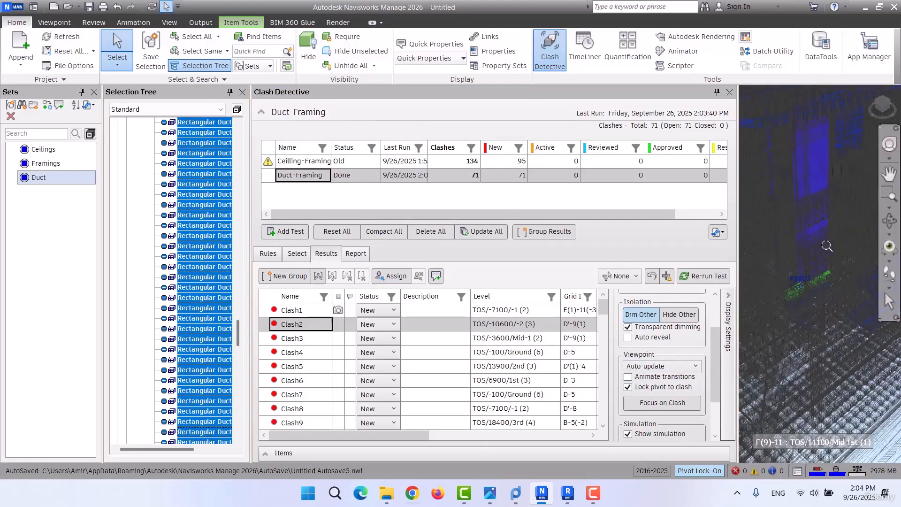
{"action": "middle_click_drag", "start_coordinate": [826, 245], "coordinate": [807, 244], "text": "shift"}
{"action": "scroll", "coordinate": [806, 281], "scroll_direction": "down", "scroll_amount": 4}
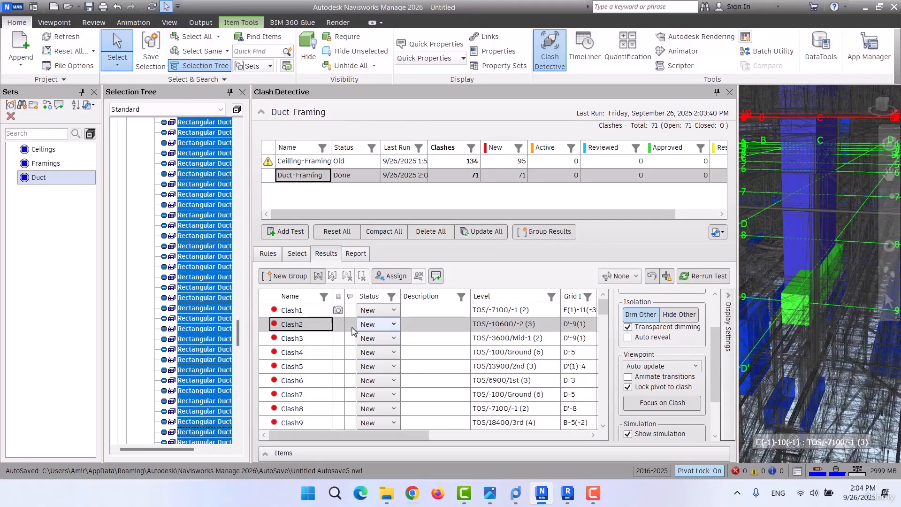
View Clash3 and Clash4, and enlarge the model view by narrowing Clash Detective and closing the Selection Tree.
{"action": "left_click", "coordinate": [311, 339]}
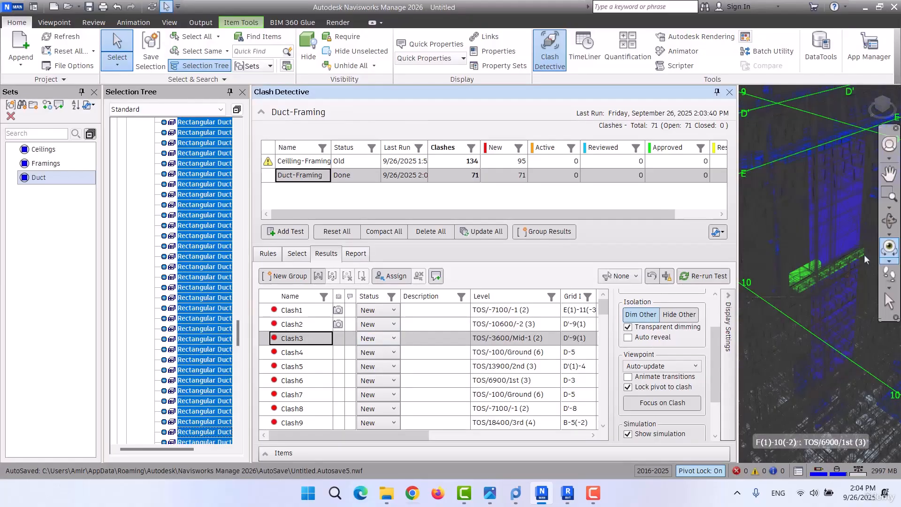
{"action": "left_click", "coordinate": [310, 353]}
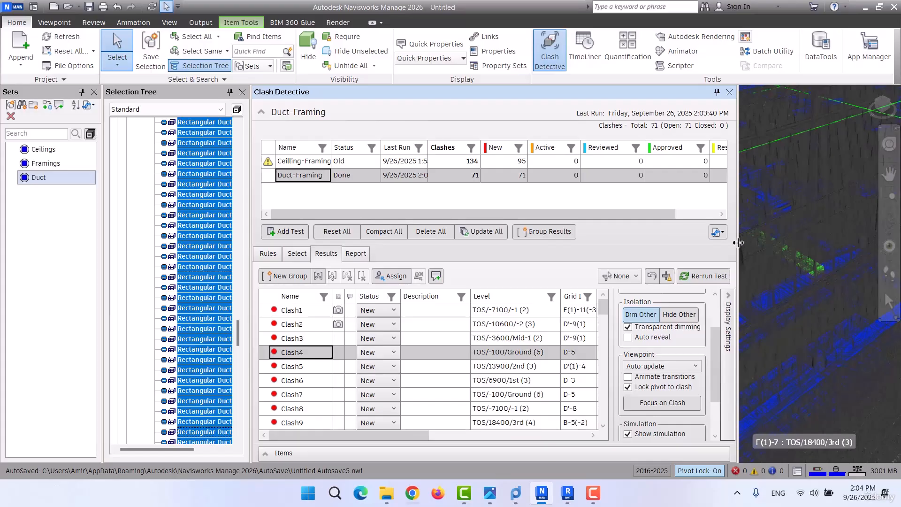
{"action": "left_click_drag", "start_coordinate": [739, 244], "coordinate": [451, 244]}
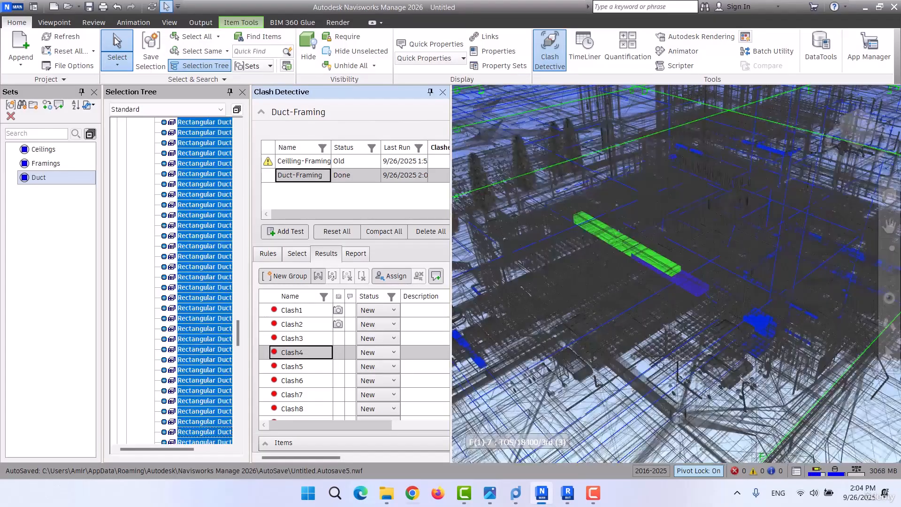
{"action": "left_click", "coordinate": [243, 92]}
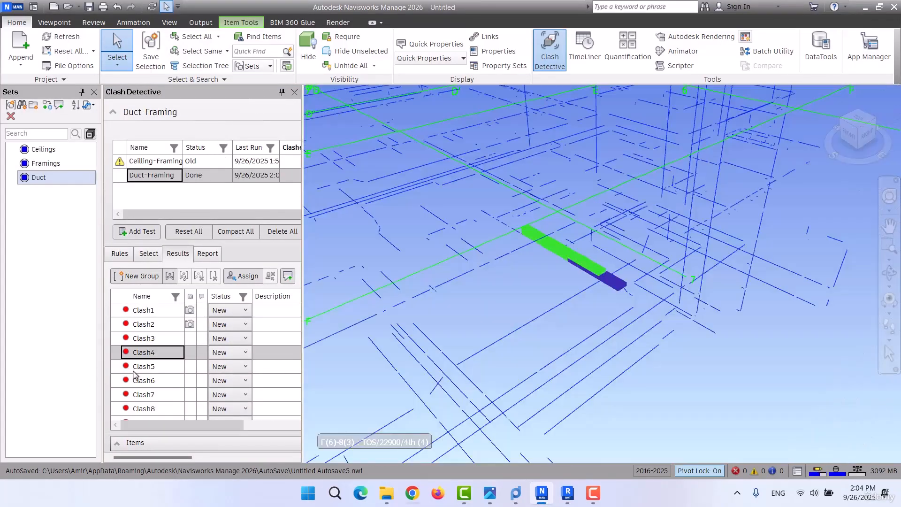
Inspect Clash5 through Clash8 of the Duct-Framing test one after another in the model.
{"action": "left_click", "coordinate": [143, 368]}
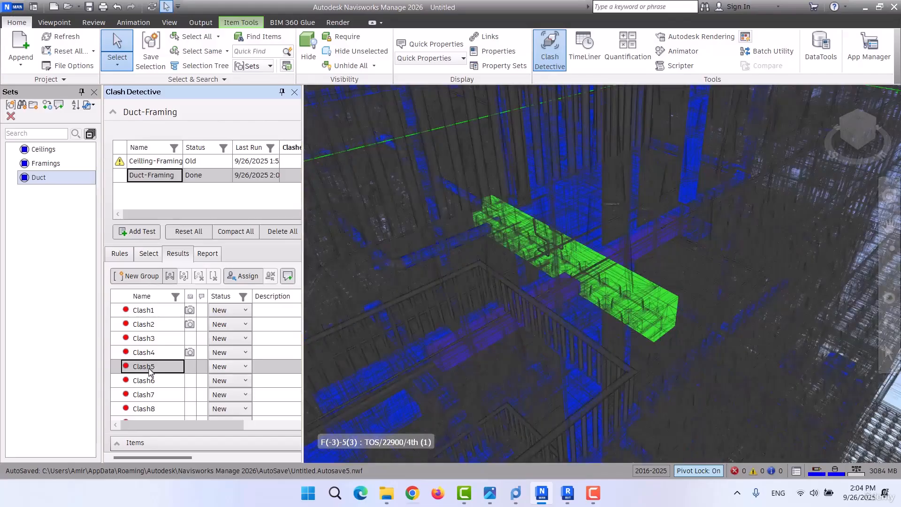
{"action": "mouse_move", "coordinate": [604, 337]}
{"action": "middle_mouse_down", "text": "shift"}
{"action": "mouse_move", "coordinate": [590, 322]}
{"action": "mouse_move", "coordinate": [600, 338]}
{"action": "mouse_move", "coordinate": [612, 323]}
{"action": "middle_mouse_up", "text": "shift"}
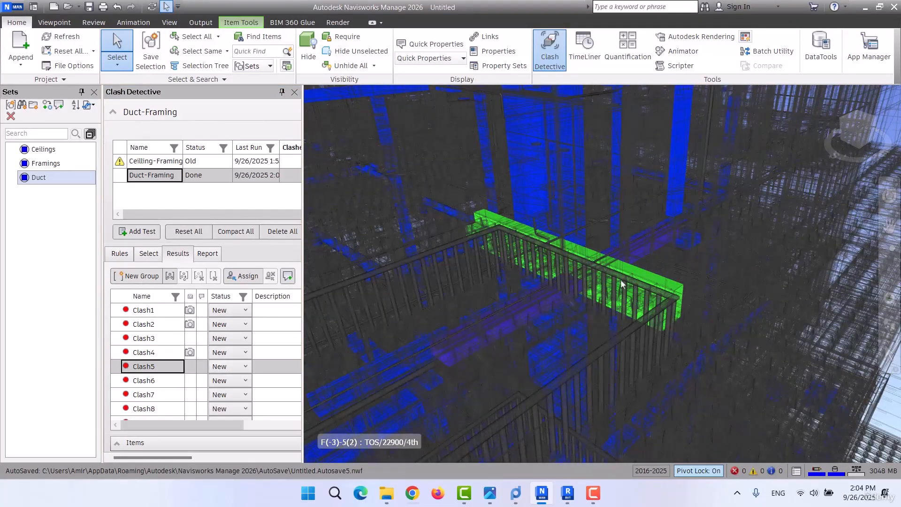
{"action": "left_click", "coordinate": [149, 381]}
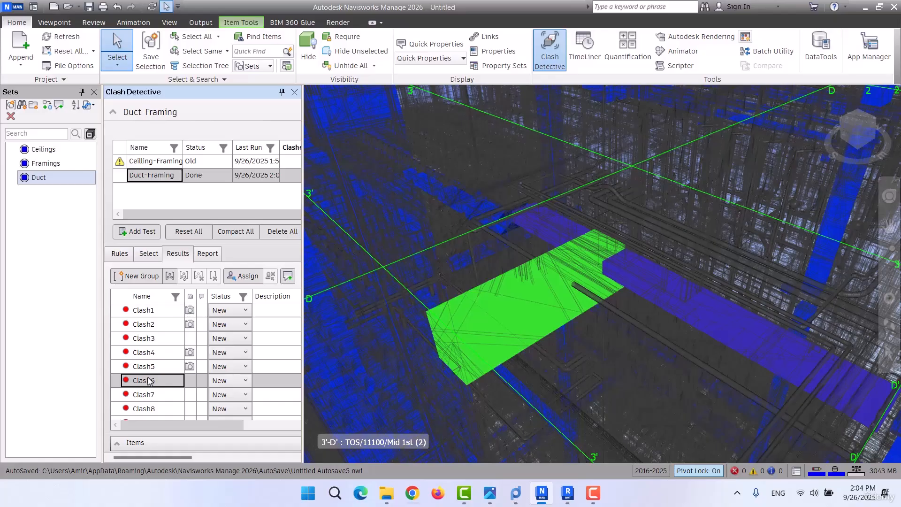
{"action": "left_click", "coordinate": [149, 394]}
{"action": "left_click", "coordinate": [151, 408]}
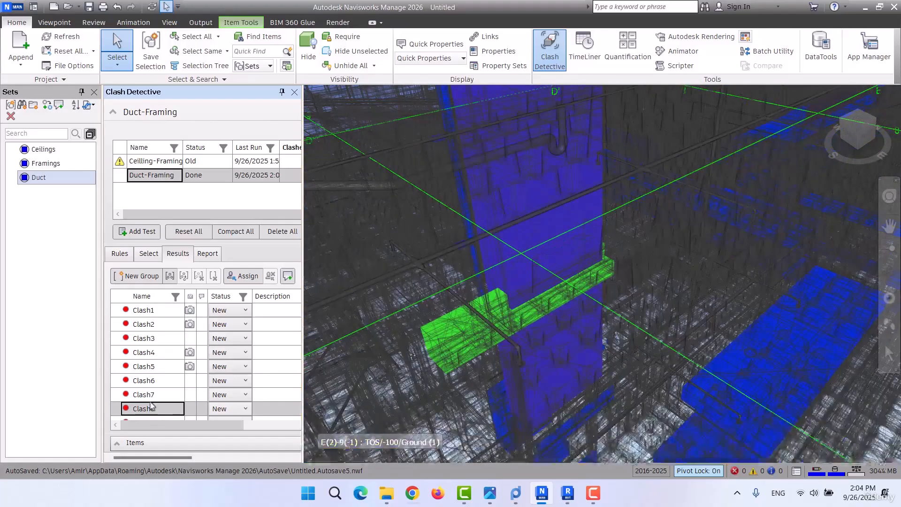
Inspect Clash9 of the Duct-Framing test in the model from several angles and distances.
{"action": "scroll", "coordinate": [149, 394], "scroll_direction": "down", "scroll_amount": 1}
{"action": "scroll", "coordinate": [148, 374], "scroll_direction": "down", "scroll_amount": 1}
{"action": "left_click", "coordinate": [151, 381]}
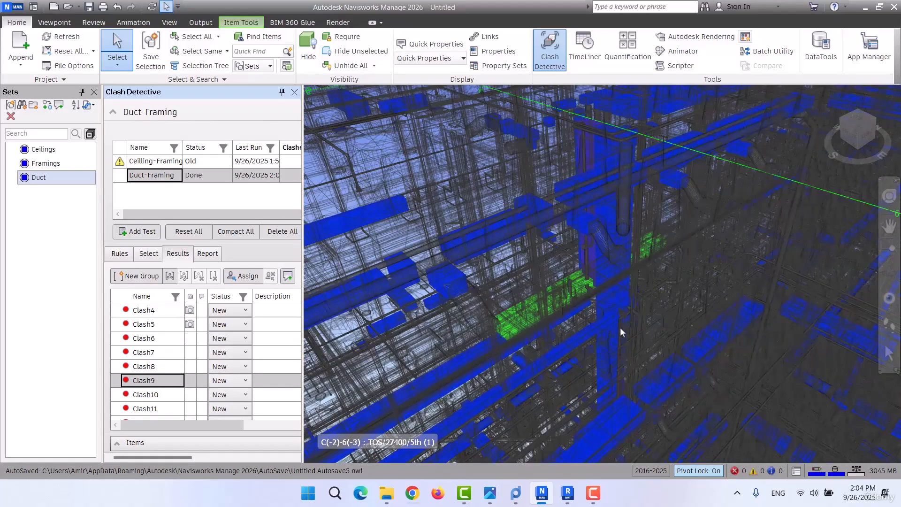
{"action": "middle_click_drag", "start_coordinate": [620, 332], "coordinate": [590, 289], "text": "shift"}
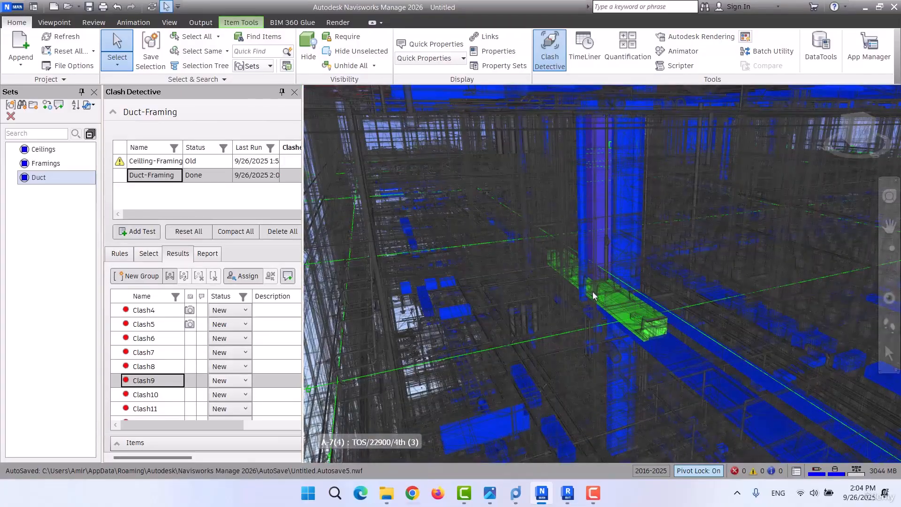
{"action": "scroll", "coordinate": [590, 301], "scroll_direction": "down", "scroll_amount": 10}
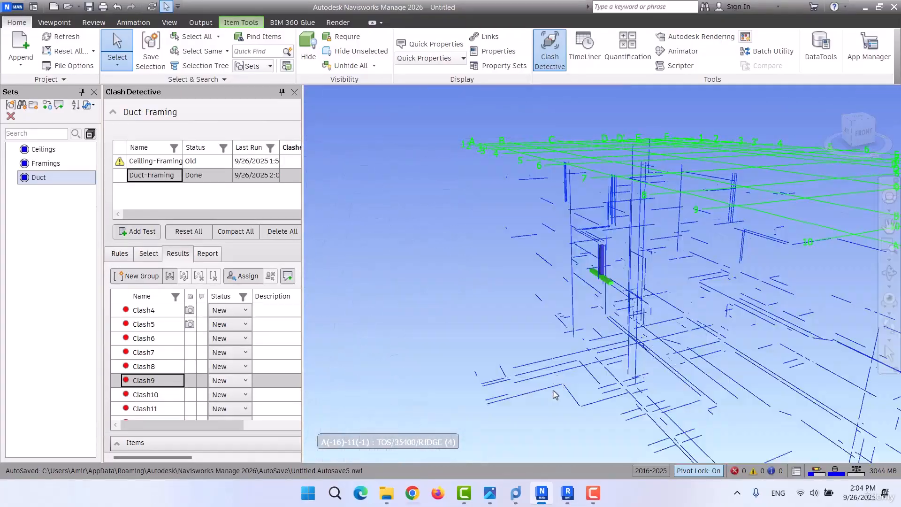
Switch to the clash matrix image in Photos and examine the architecture, structure and HVAC combinations for another test.
{"action": "left_click", "coordinate": [489, 493]}
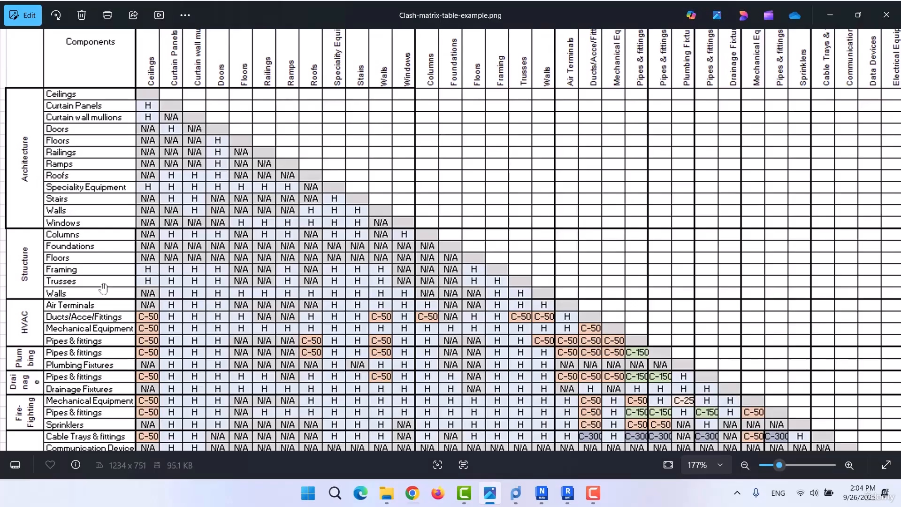
{"action": "scroll", "coordinate": [113, 258], "scroll_direction": "down", "scroll_amount": 3}
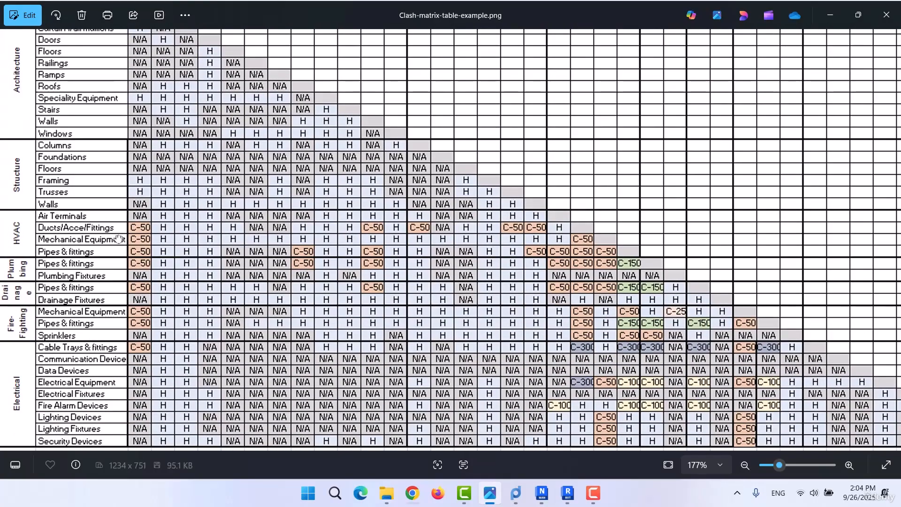
{"action": "scroll", "coordinate": [119, 239], "scroll_direction": "up", "scroll_amount": 3}
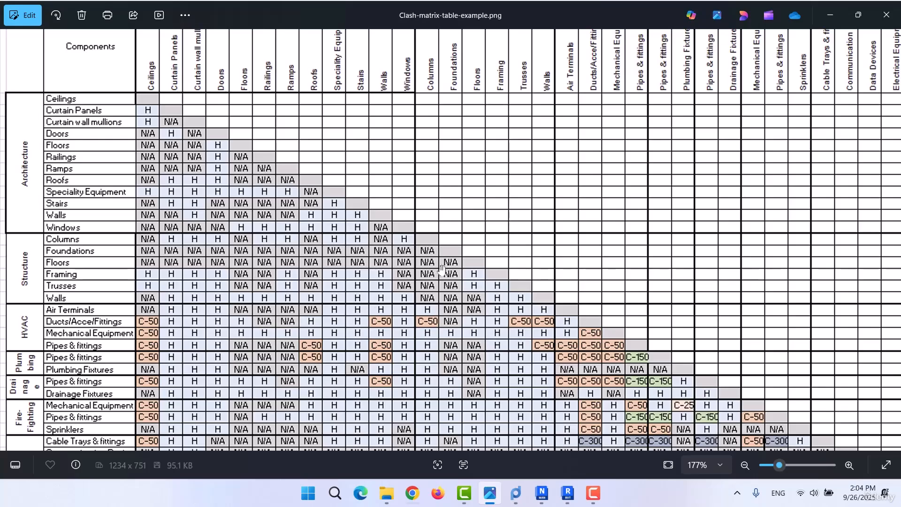
{"action": "left_click_drag", "start_coordinate": [417, 361], "coordinate": [524, 325]}
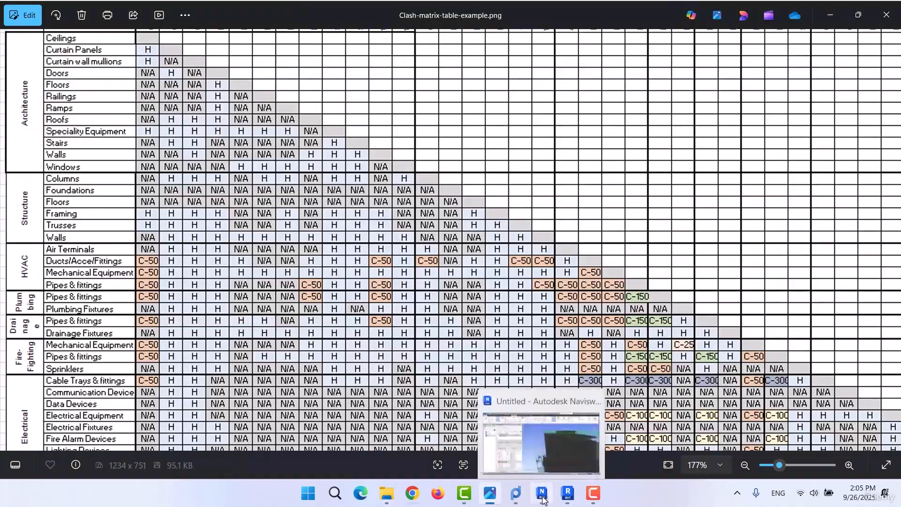
Switch back to Navisworks, add a new clash test and name it Ceiling-Pipes.
{"action": "left_click", "coordinate": [543, 498]}
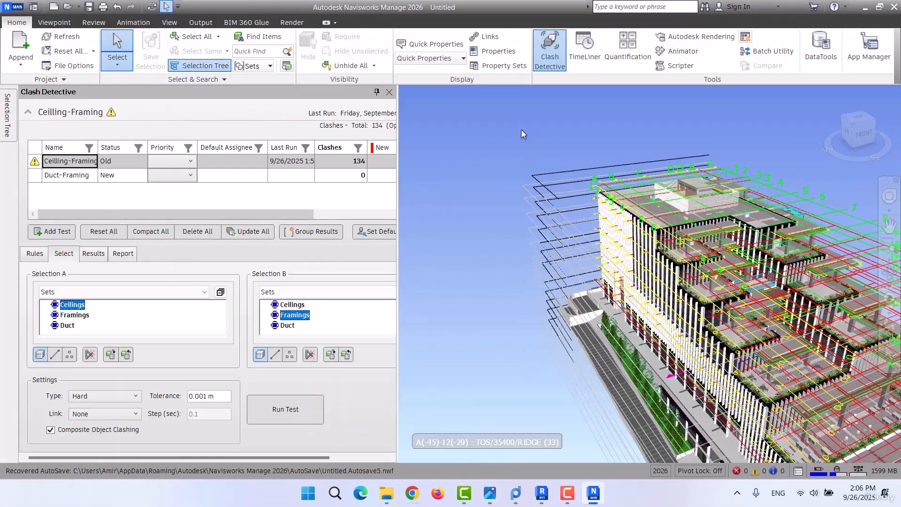
{"action": "left_click", "coordinate": [55, 230]}
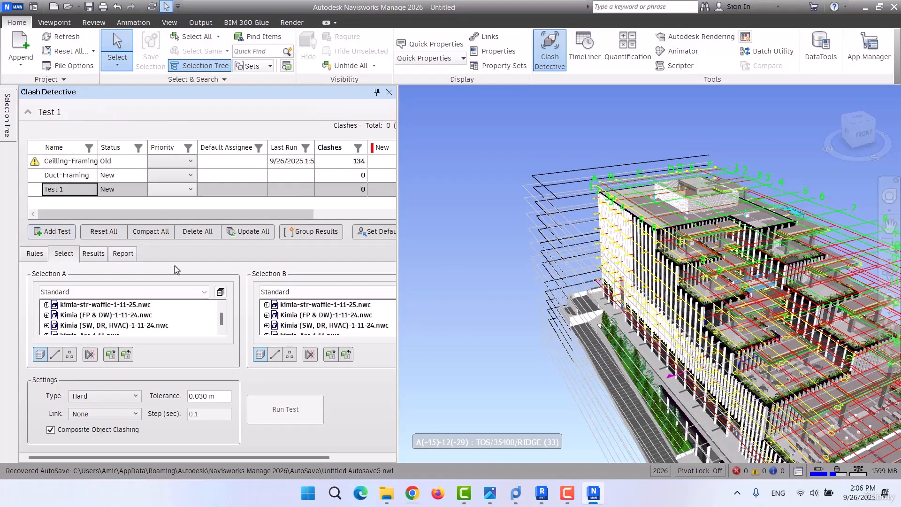
{"action": "left_click", "coordinate": [64, 190]}
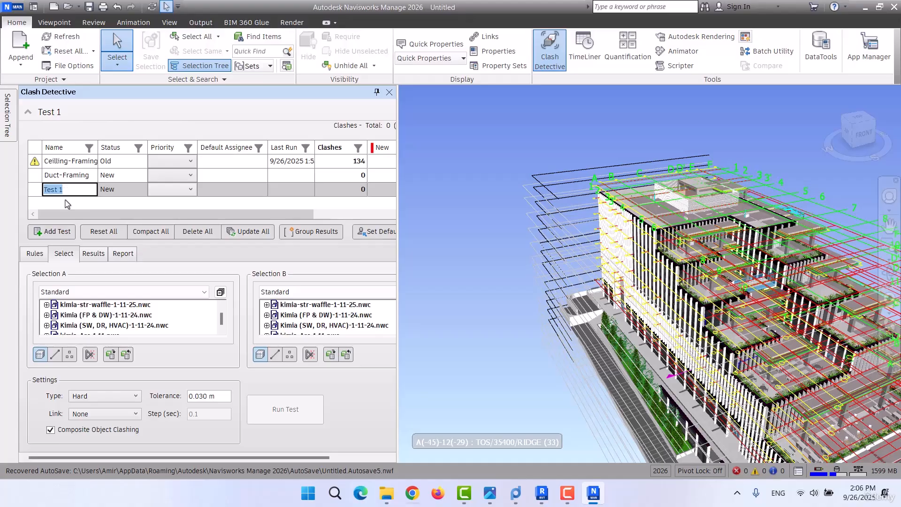
{"action": "type", "text": "cei"}
{"action": "type", "text": "Ceiling-Pipes"}
{"action": "key", "text": "Return"}
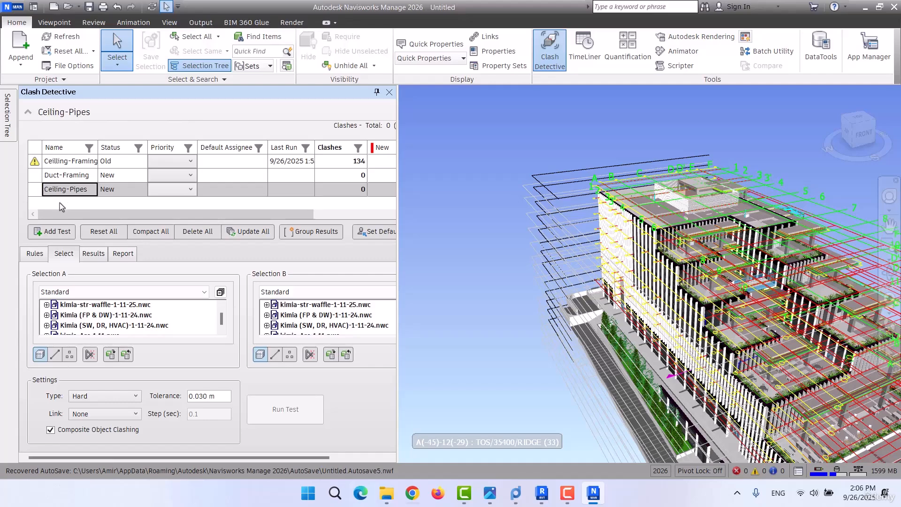
Assign the Ceilings set to Selection A of the Ceiling-Pipes test.
{"action": "left_click", "coordinate": [93, 291]}
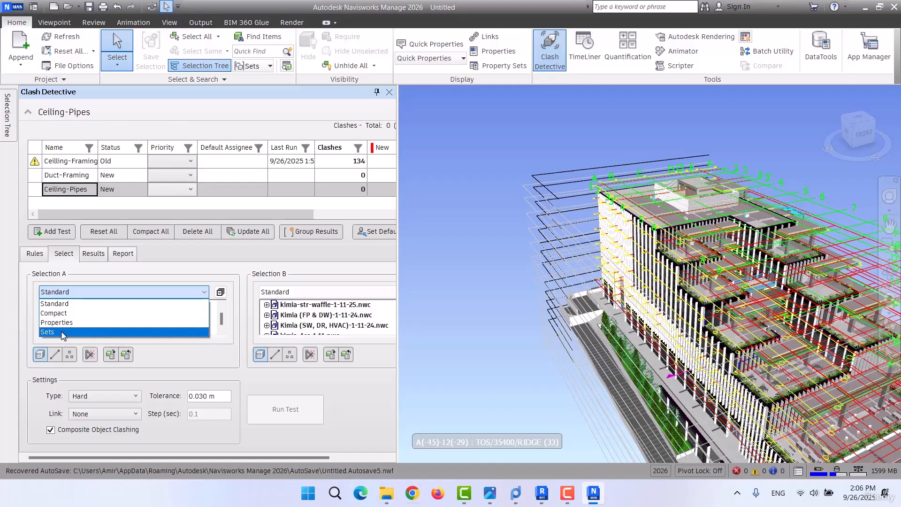
{"action": "left_click", "coordinate": [65, 335]}
{"action": "left_click", "coordinate": [72, 304]}
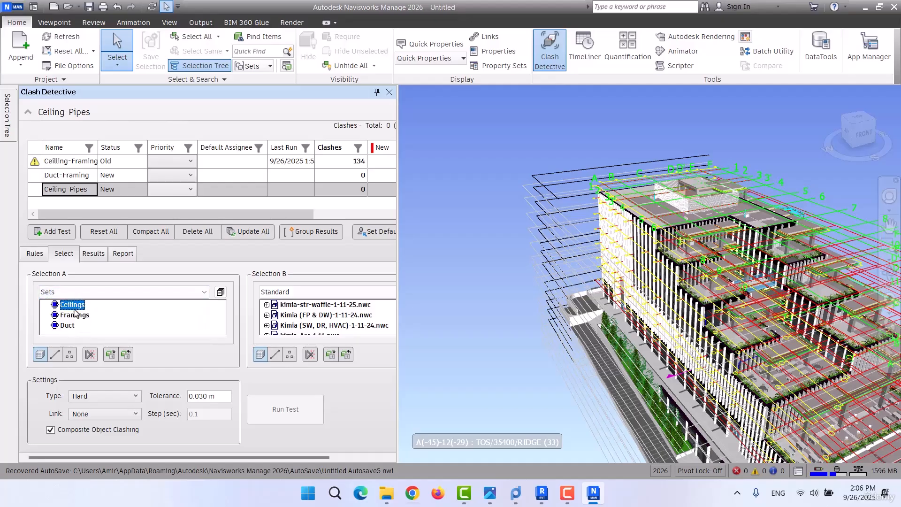
List Selection B of the Ceiling-Pipes test by Properties and widen Clash Detective.
{"action": "left_click", "coordinate": [291, 292]}
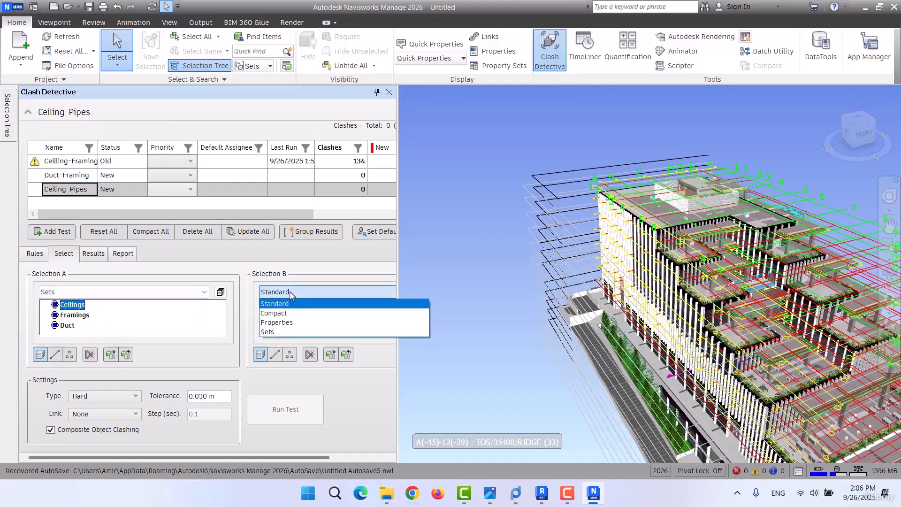
{"action": "left_click", "coordinate": [289, 322]}
{"action": "left_click_drag", "start_coordinate": [399, 347], "coordinate": [490, 313]}
Select both Pipes and Pipe Fittings from the Element Category property as Selection B.
{"action": "scroll", "coordinate": [422, 336], "scroll_direction": "down", "scroll_amount": 5}
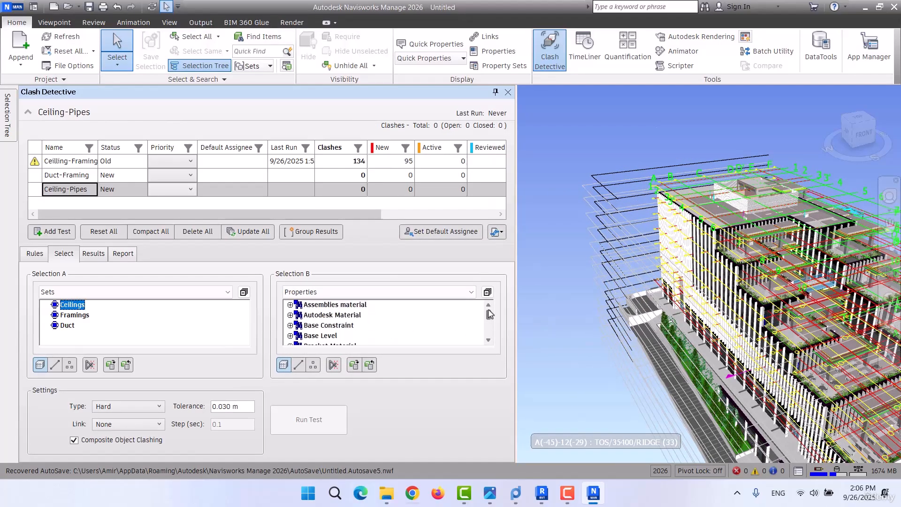
{"action": "scroll", "coordinate": [340, 325], "scroll_direction": "down", "scroll_amount": 3}
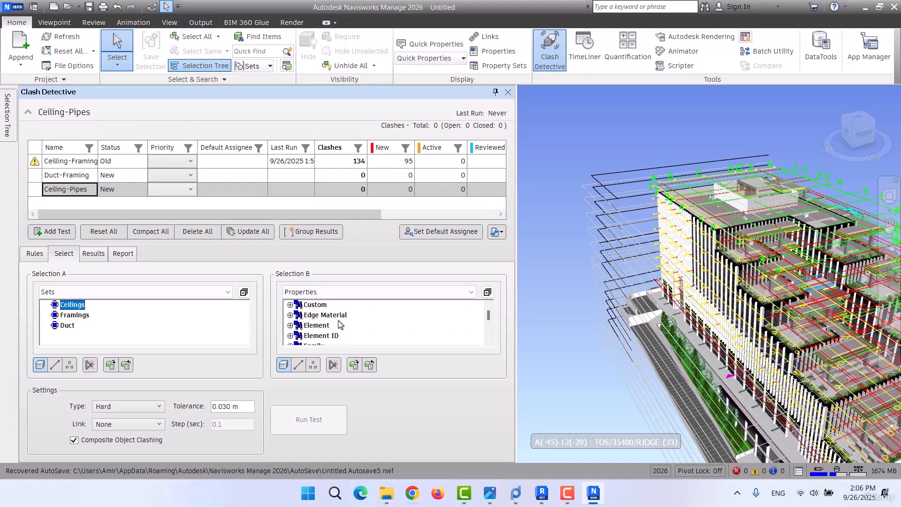
{"action": "left_click", "coordinate": [291, 326]}
{"action": "scroll", "coordinate": [374, 326], "scroll_direction": "down", "scroll_amount": 8}
{"action": "scroll", "coordinate": [366, 324], "scroll_direction": "down", "scroll_amount": 10}
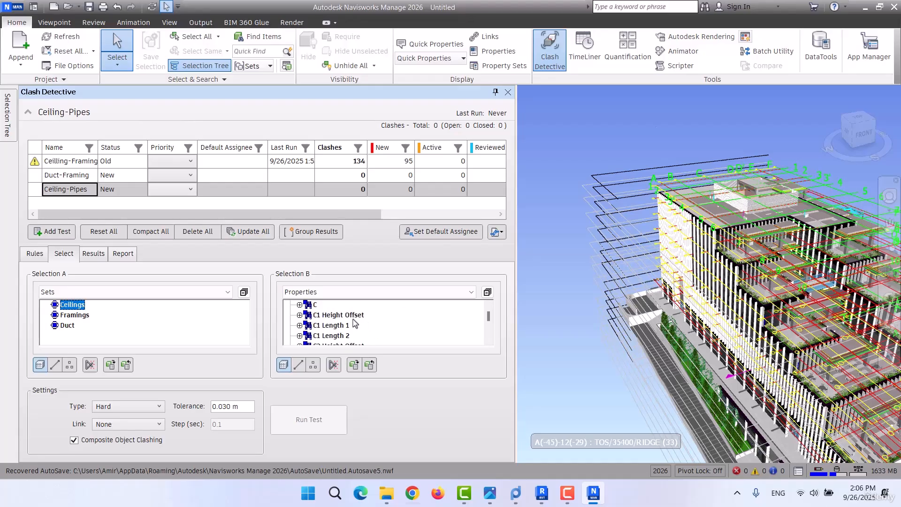
{"action": "scroll", "coordinate": [362, 324], "scroll_direction": "down", "scroll_amount": 3}
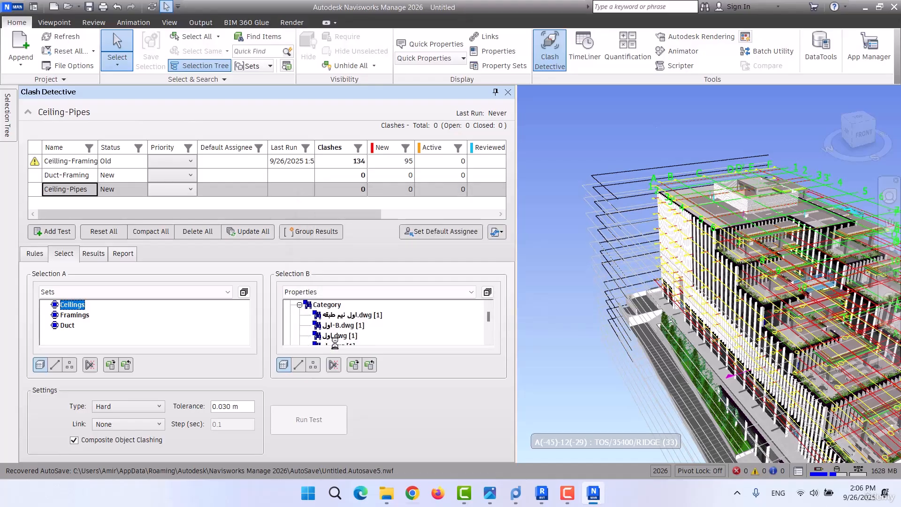
{"action": "scroll", "coordinate": [360, 327], "scroll_direction": "down", "scroll_amount": 12}
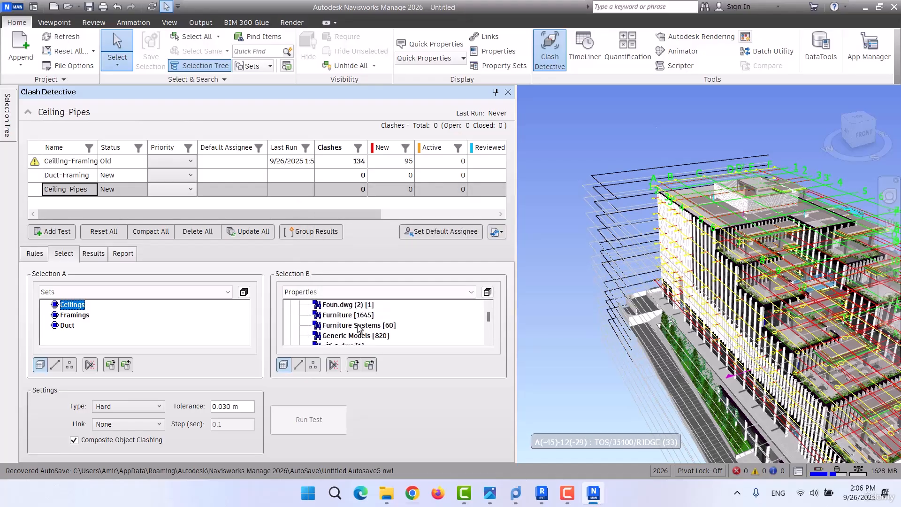
{"action": "scroll", "coordinate": [359, 328], "scroll_direction": "down", "scroll_amount": 3}
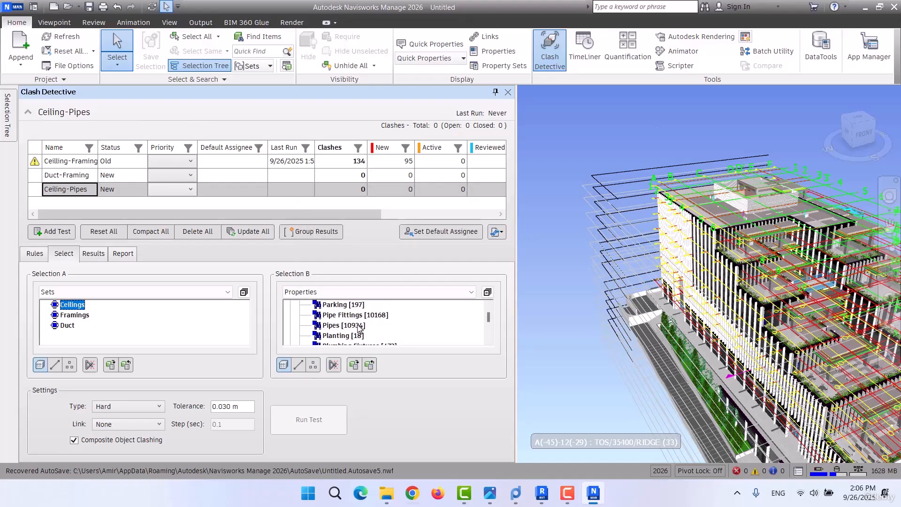
{"action": "left_click", "coordinate": [330, 325]}
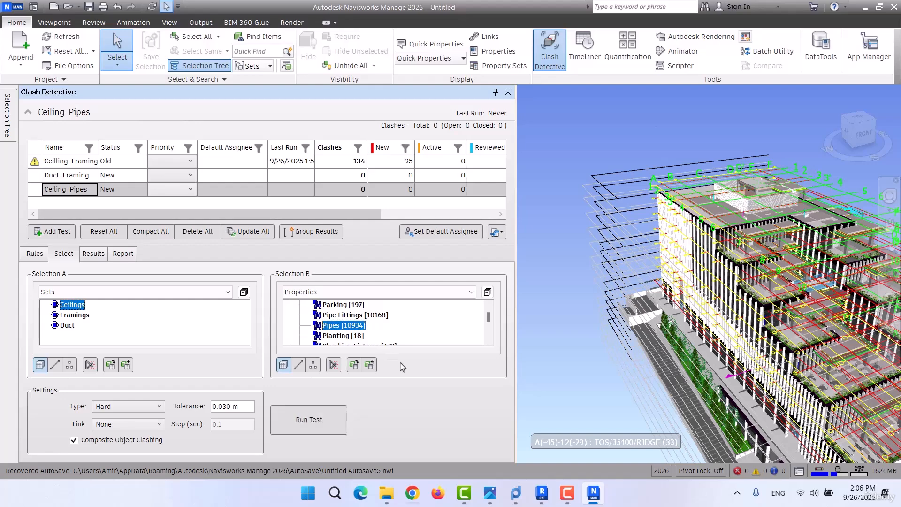
{"action": "left_click", "coordinate": [340, 316], "text": "ctrl"}
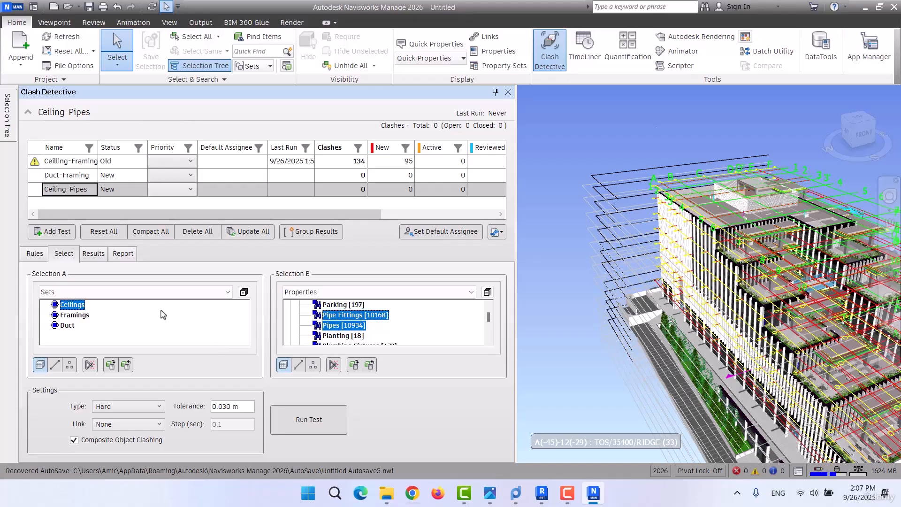
Set the Ceiling-Pipes test type to Clearance and check the ceilings versus pipes and fittings requirement in the clash matrix image.
{"action": "left_click", "coordinate": [115, 406]}
{"action": "left_click", "coordinate": [113, 443]}
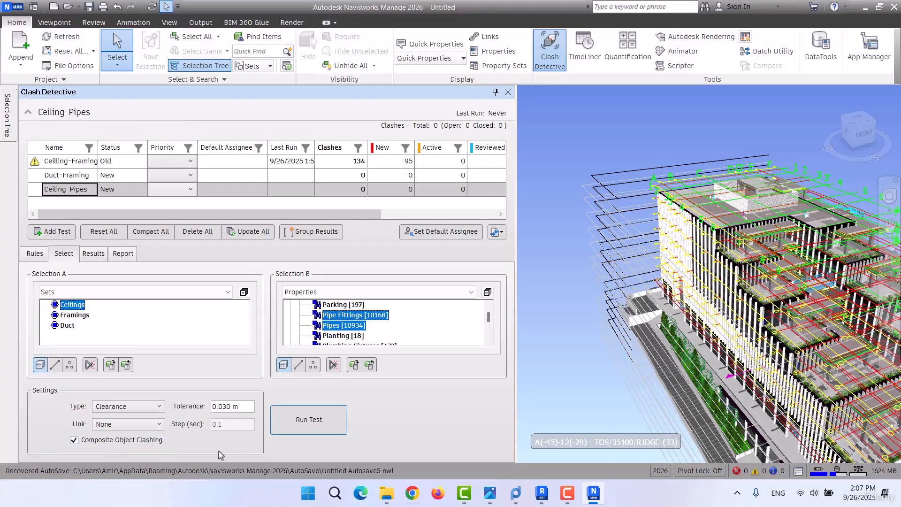
{"action": "left_click", "coordinate": [489, 493]}
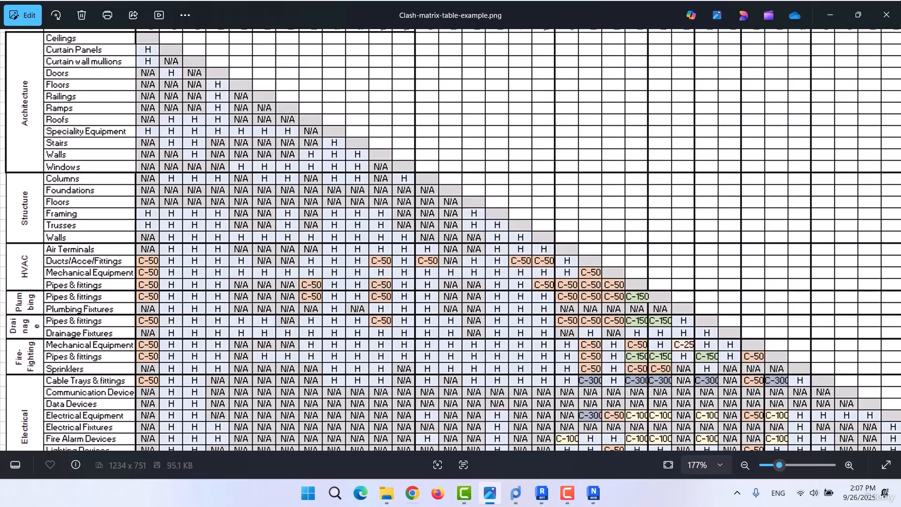
{"action": "left_click", "coordinate": [830, 15]}
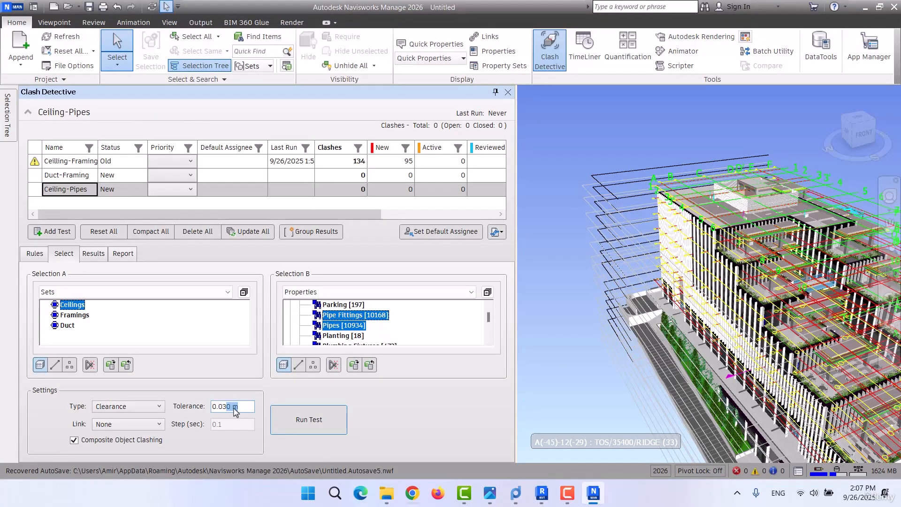
Adjust the Ceiling-Pipes test's tolerance to follow the clash matrix and run the test.
{"action": "left_click_drag", "start_coordinate": [222, 407], "coordinate": [228, 408]}
{"action": "left_click", "coordinate": [304, 428]}
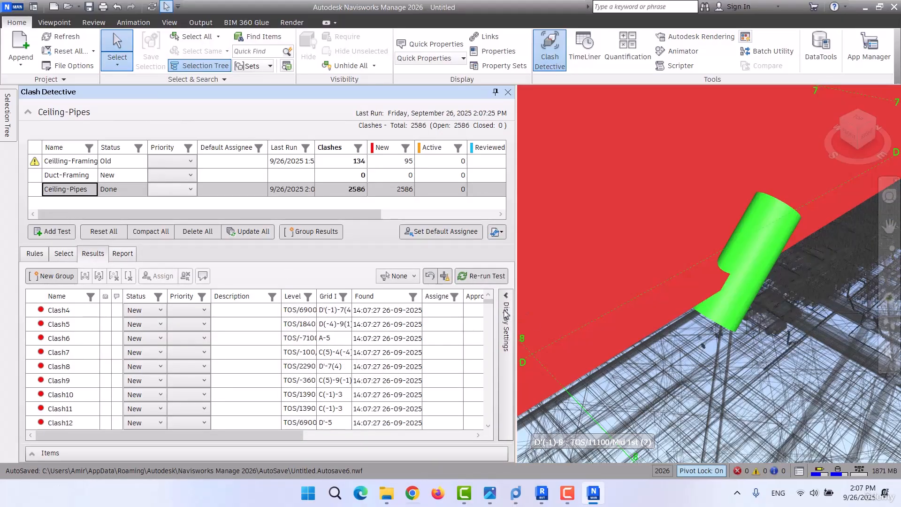
Look over the full Ceiling-Pipes results list and inspect Clash1 through Clash8 one by one in the model.
{"action": "scroll", "coordinate": [483, 413], "scroll_direction": "down", "scroll_amount": 13}
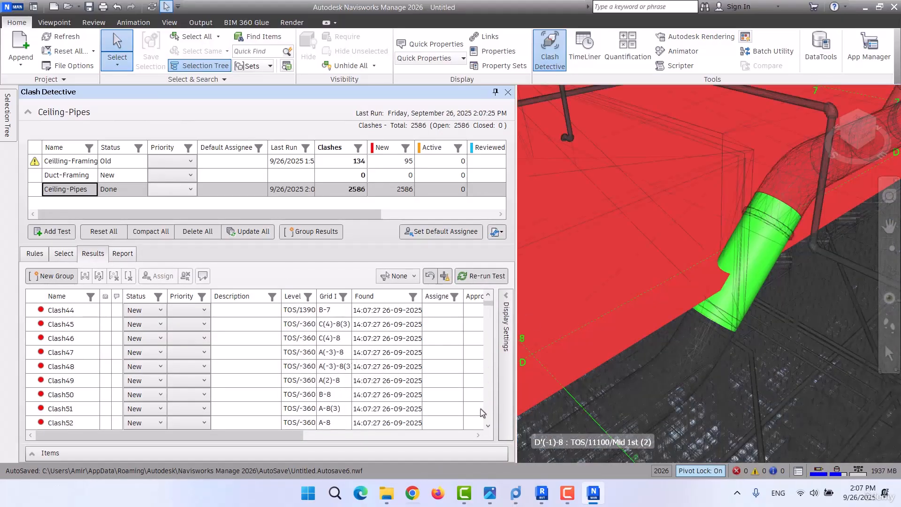
{"action": "left_click_drag", "start_coordinate": [489, 306], "coordinate": [488, 422]}
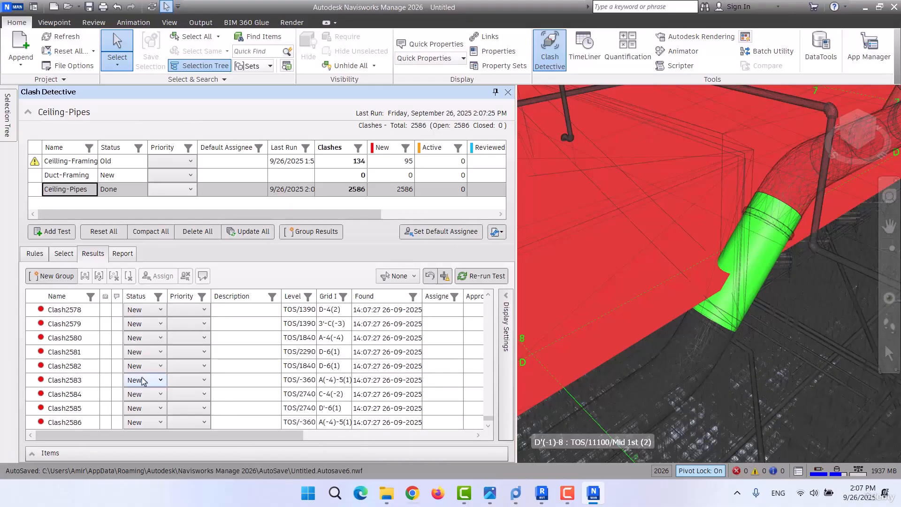
{"action": "scroll", "coordinate": [143, 379], "scroll_direction": "up", "scroll_amount": 6}
{"action": "left_click_drag", "start_coordinate": [487, 420], "coordinate": [487, 279]}
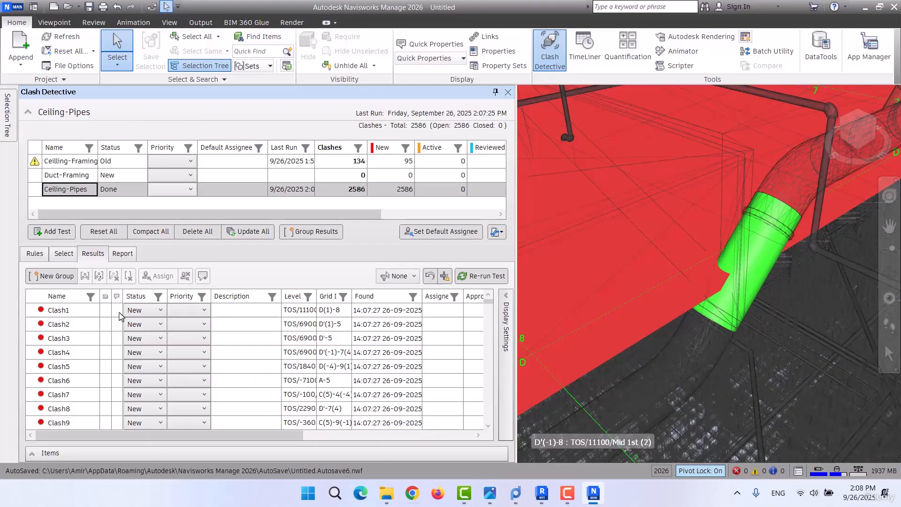
{"action": "left_click", "coordinate": [70, 311]}
{"action": "left_click", "coordinate": [68, 326]}
{"action": "left_click", "coordinate": [71, 339]}
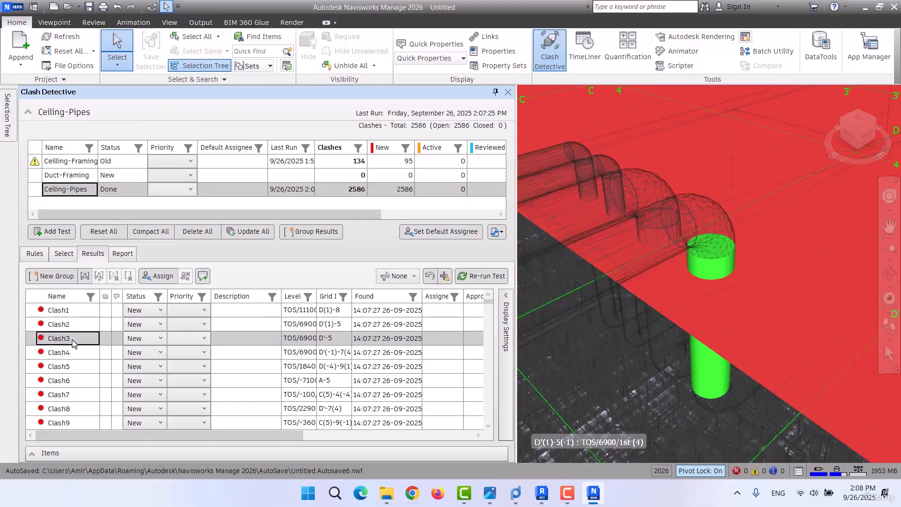
{"action": "left_click", "coordinate": [67, 358]}
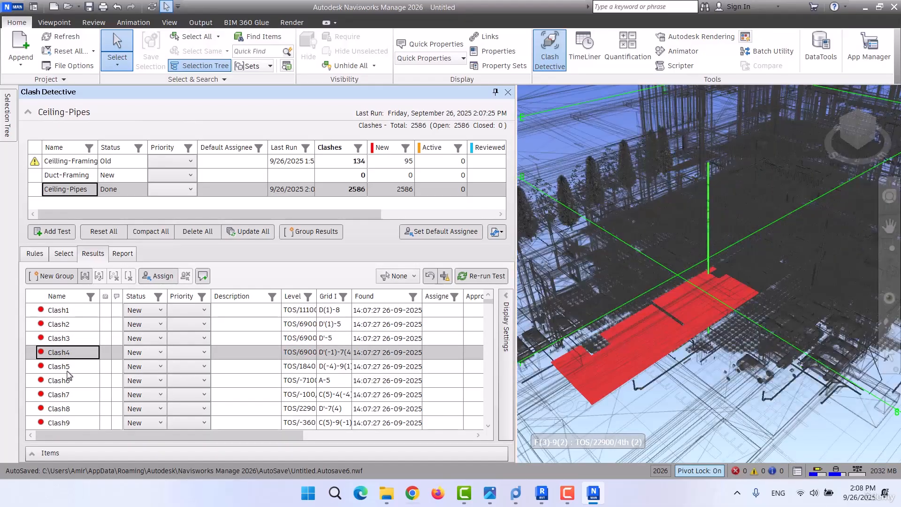
{"action": "left_click", "coordinate": [69, 370]}
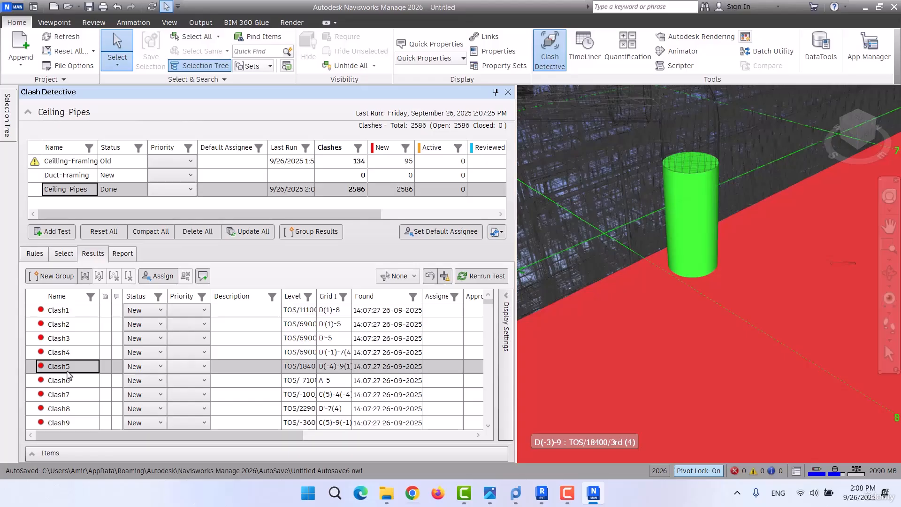
{"action": "left_click", "coordinate": [71, 381]}
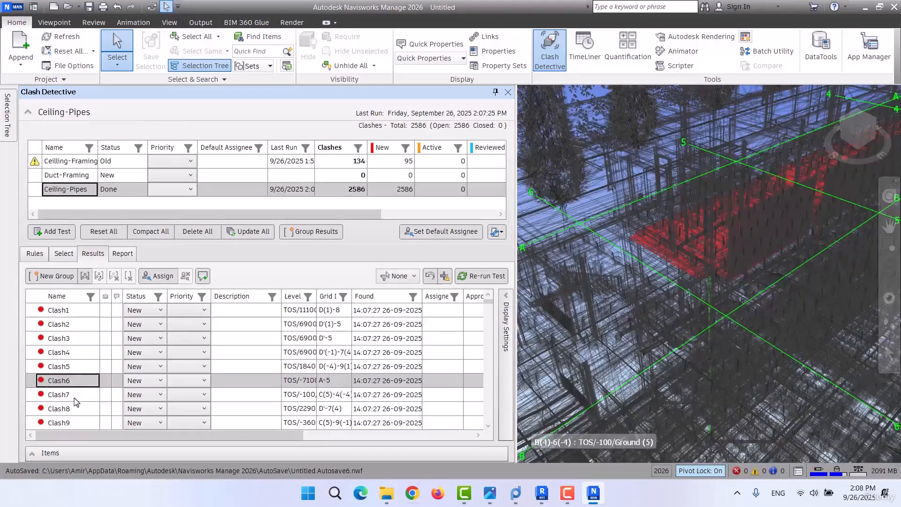
{"action": "left_click", "coordinate": [74, 398]}
{"action": "left_click", "coordinate": [73, 409]}
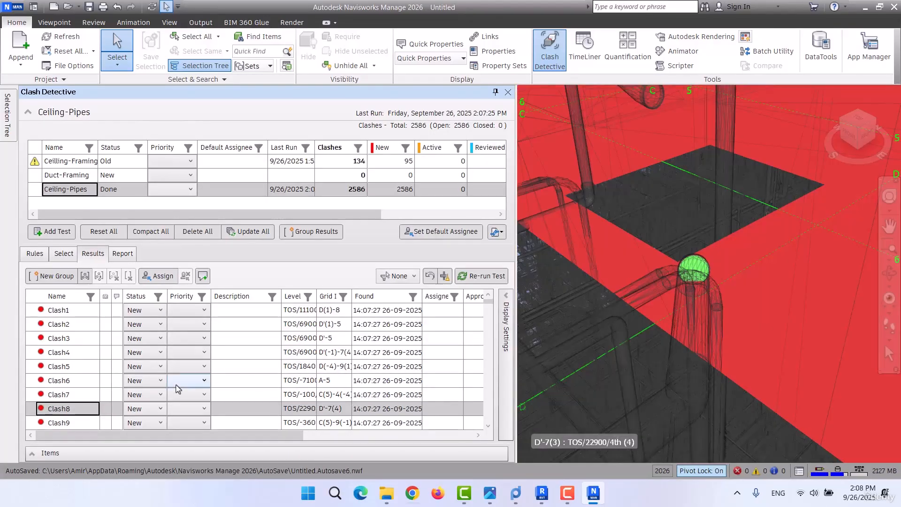